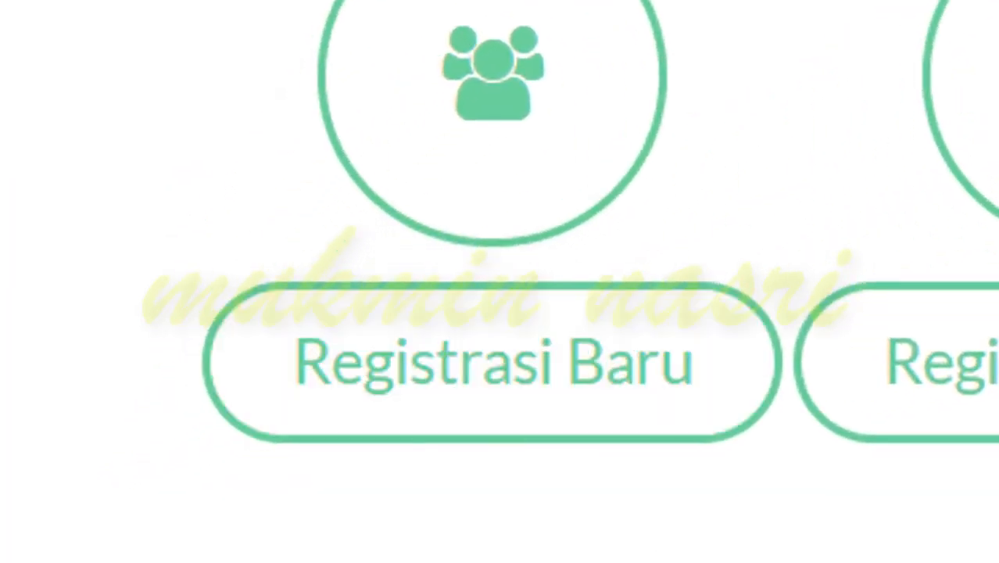
Start a new registration (Registrasi Baru) for graduates of 2013 and after, and submit the student data for confirmation with Kemenristekdikti
click(493, 362)
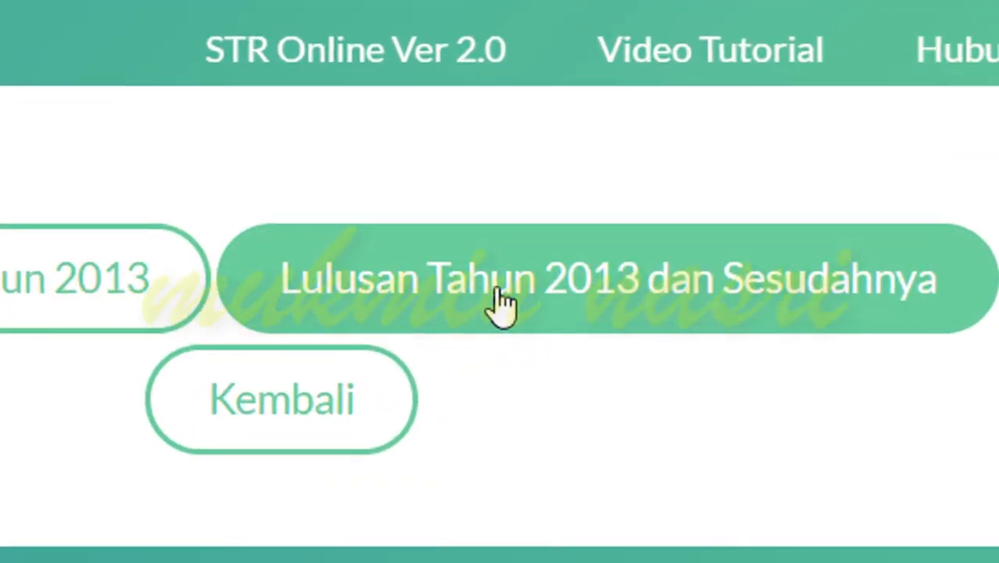
click(501, 301)
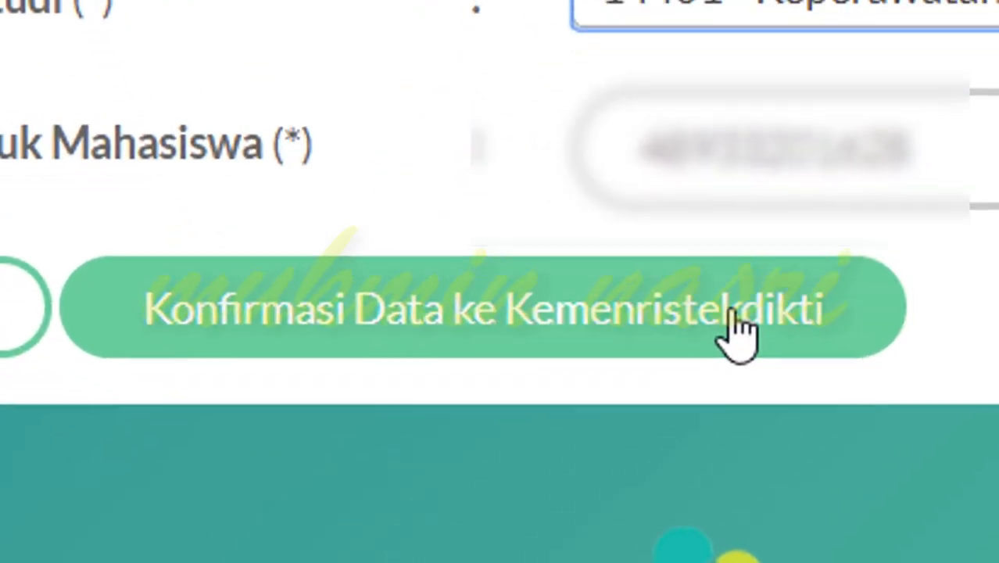
click(430, 418)
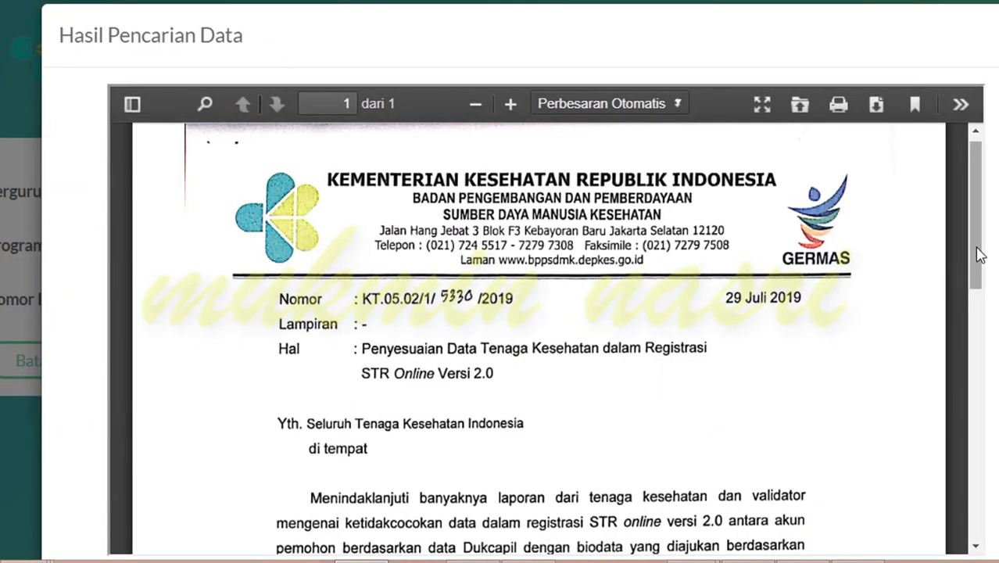
Read through the ministry's notice letter, continue to the data search results, and choose DUKCAPIL as the source of personal data
drag(977, 258, 976, 530)
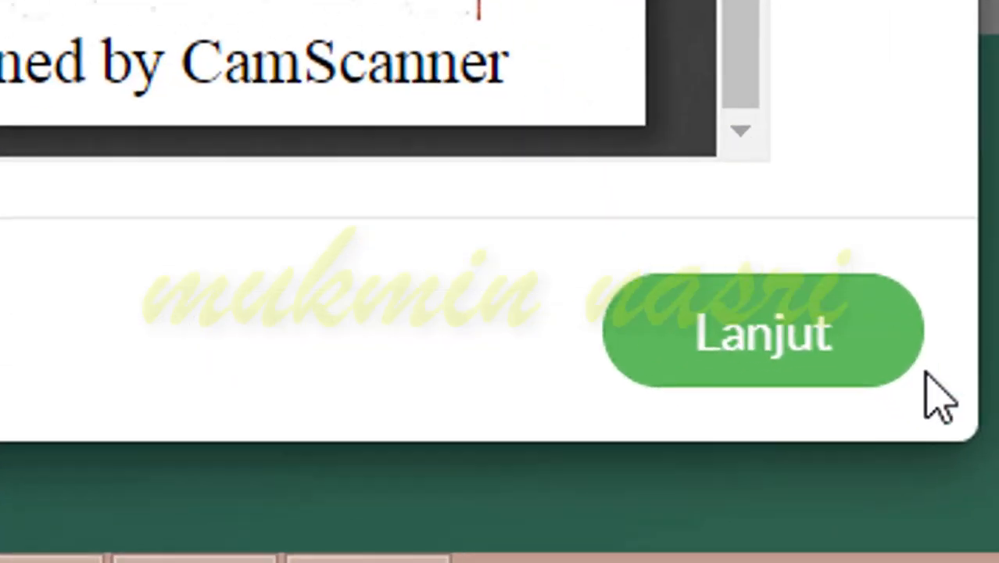
click(910, 489)
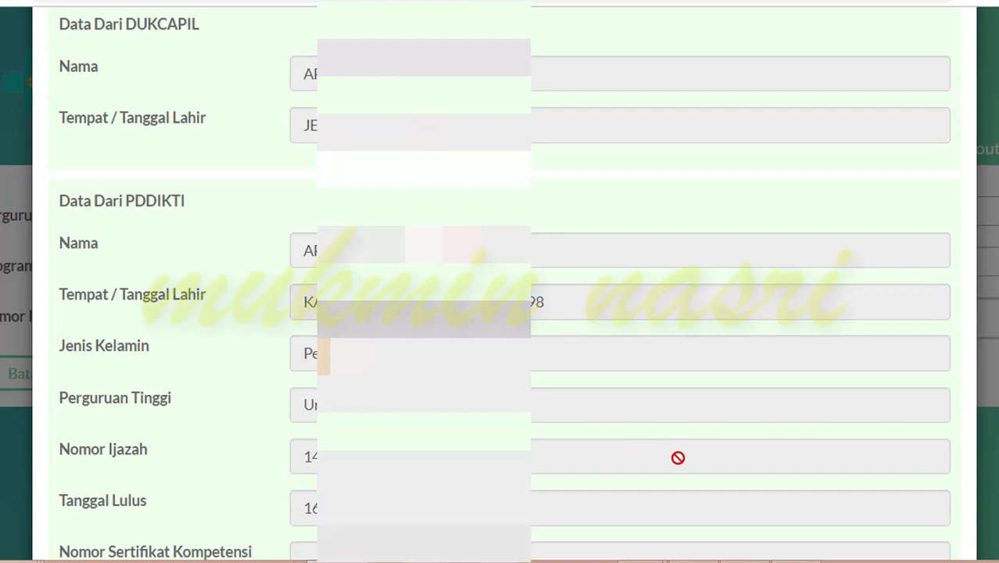
scroll(297, 534, down, 3)
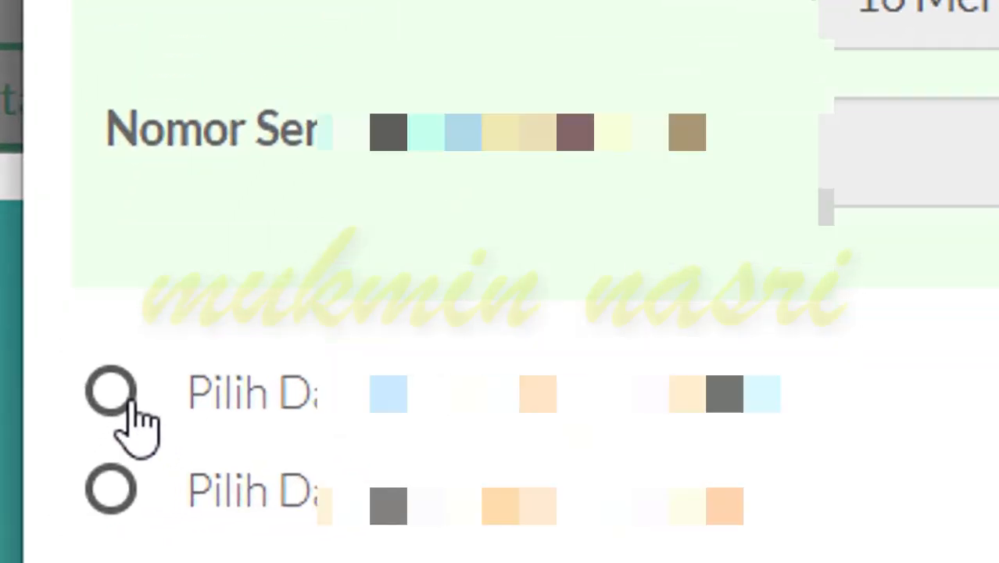
click(117, 393)
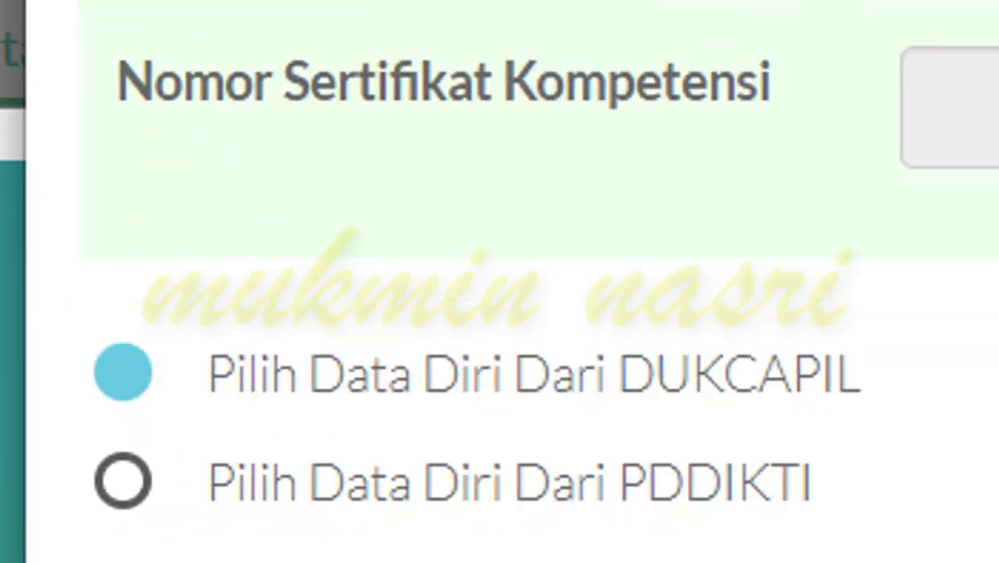
Review the DUKCAPIL and PDDIKTI records, tick the declaration about the data, and start the application (Mulai)
scroll(512, 282, up, 3)
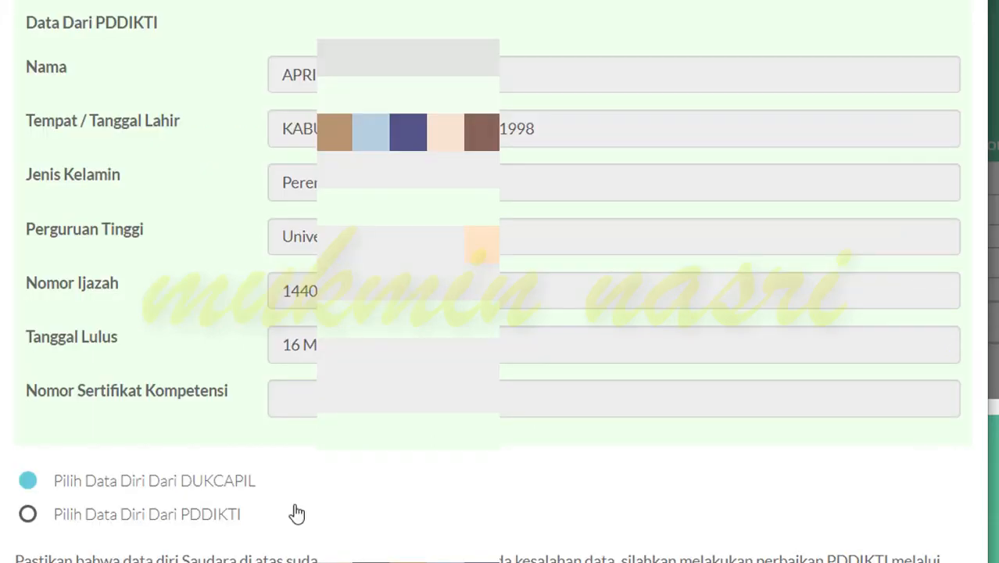
scroll(319, 482, up, 1)
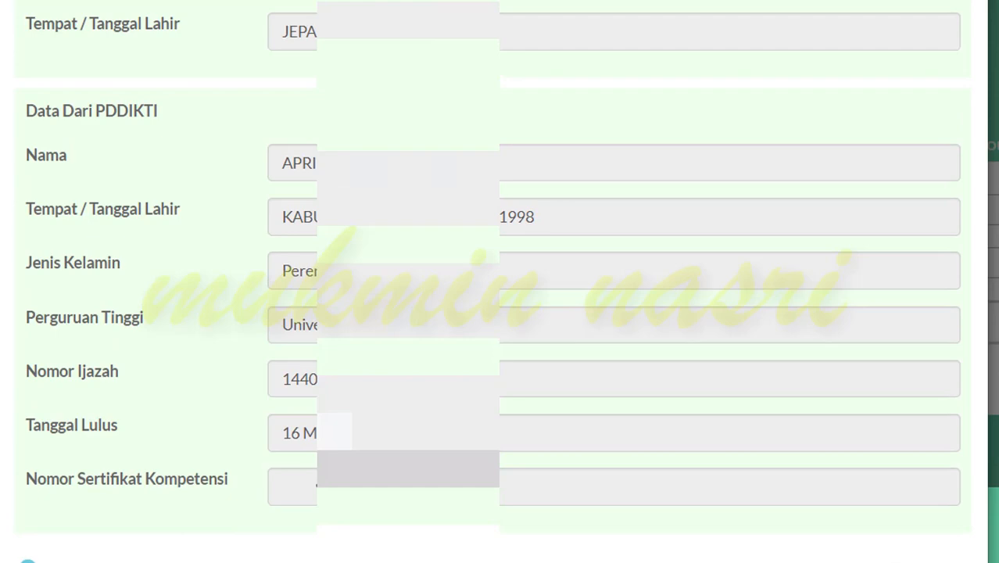
scroll(316, 478, up, 2)
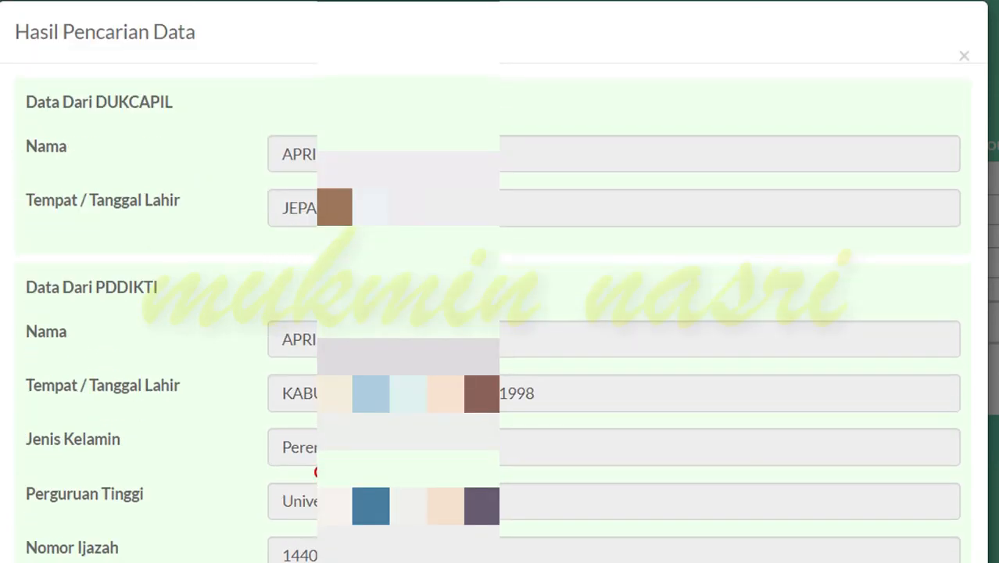
scroll(315, 473, down, 5)
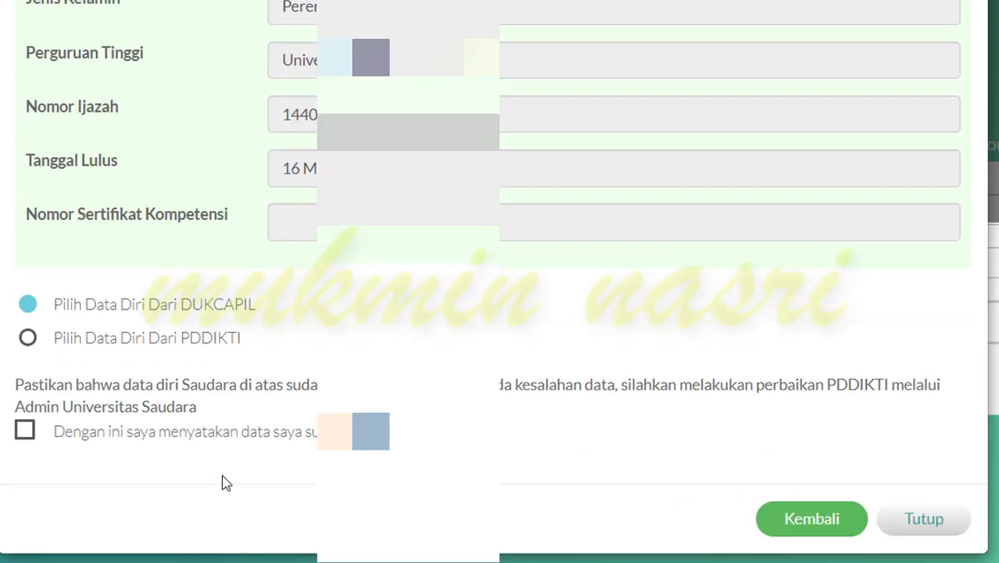
click(24, 430)
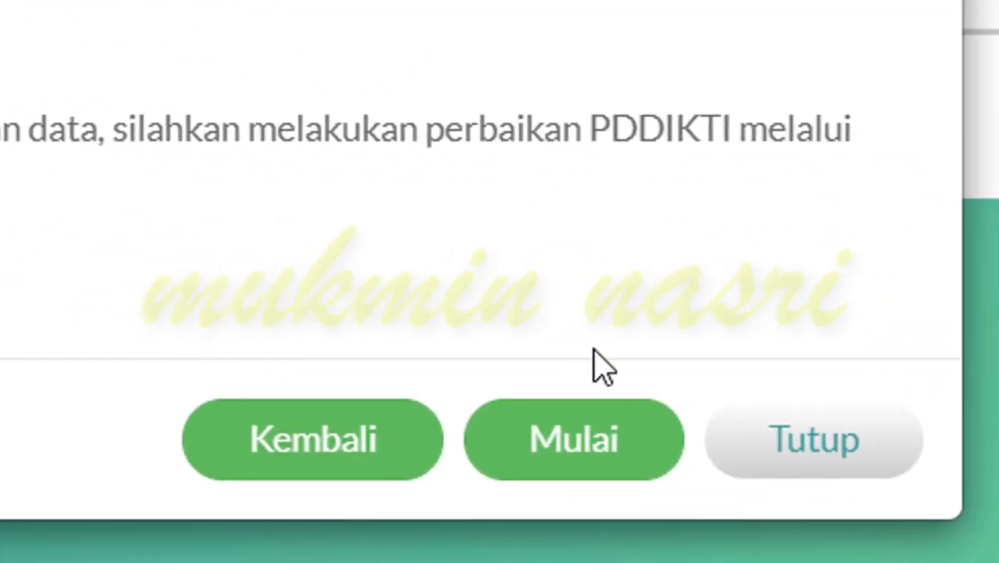
click(602, 458)
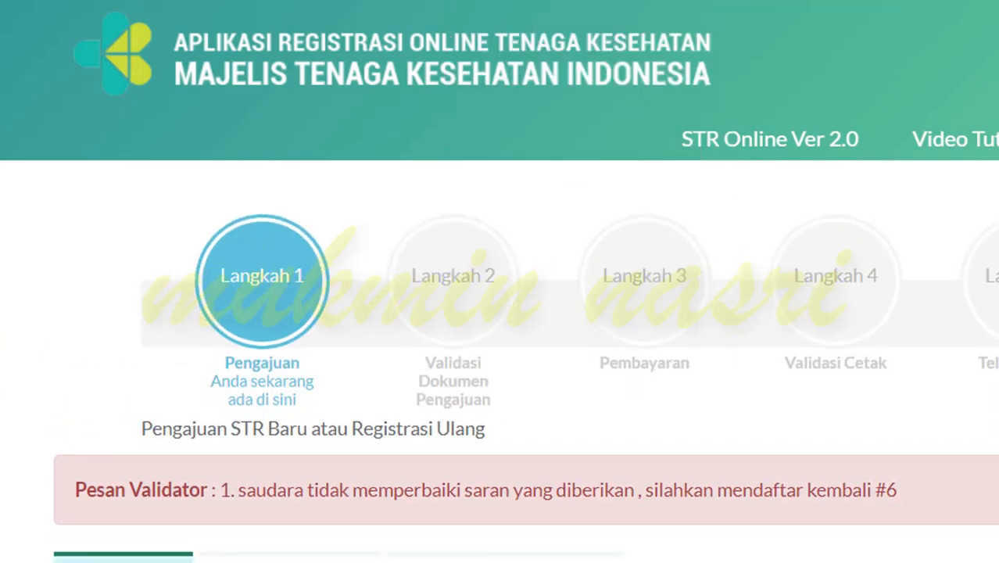
Attach the FOTO JPEG file as the Pas Foto Resmi, switching the file list to thumbnails and enlarging the preview to check it
scroll(897, 549, down, 2)
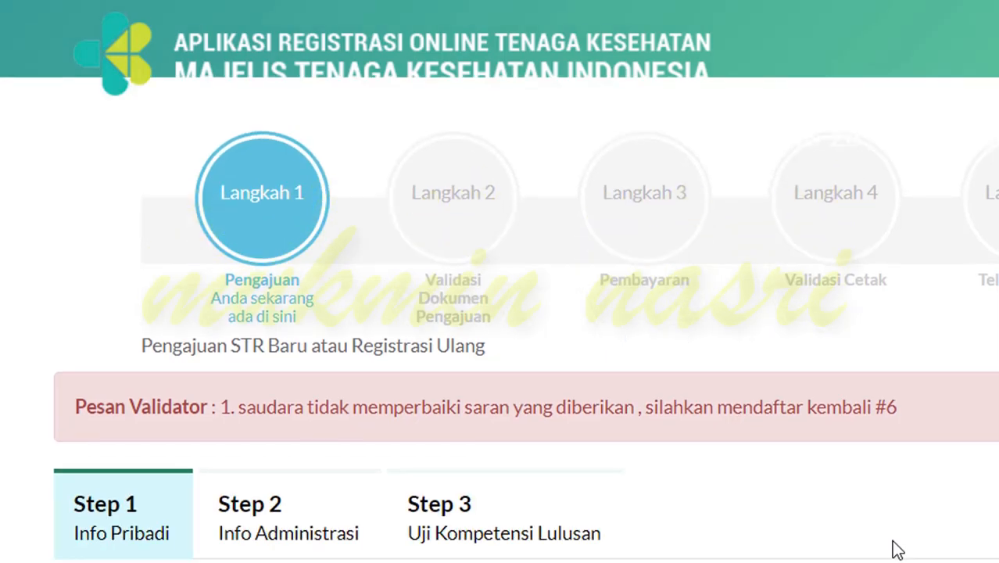
scroll(897, 550, down, 2)
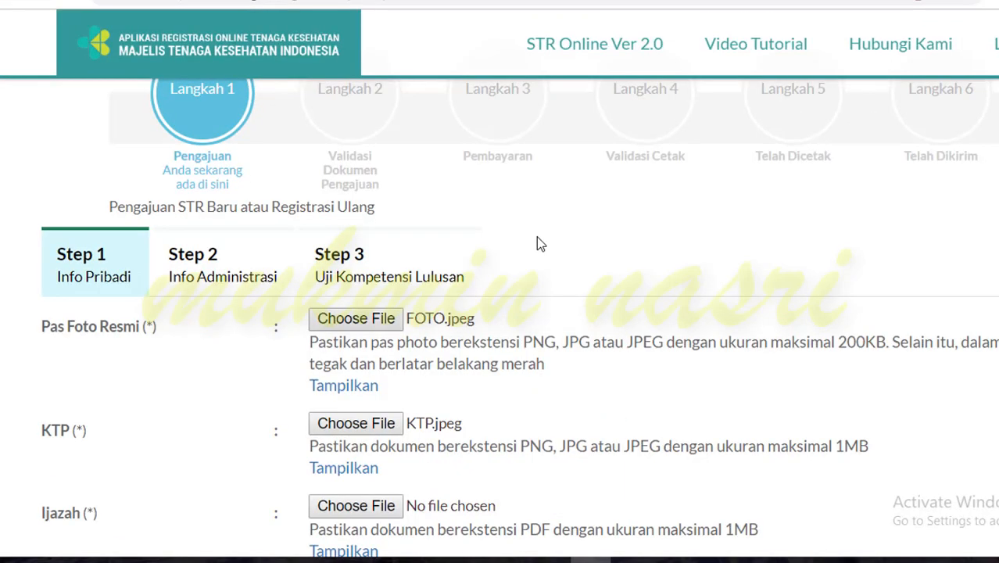
scroll(537, 237, down, 2)
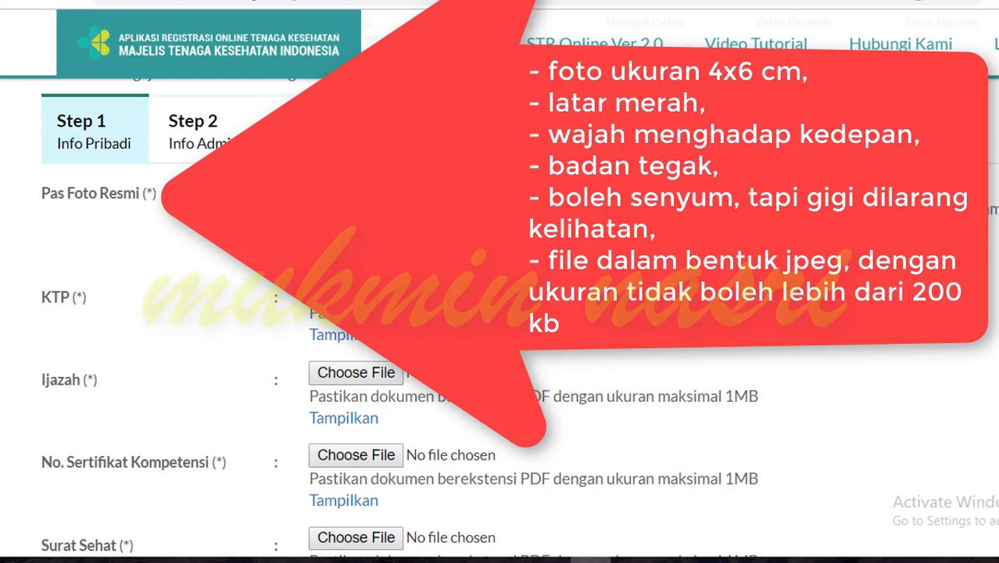
click(379, 192)
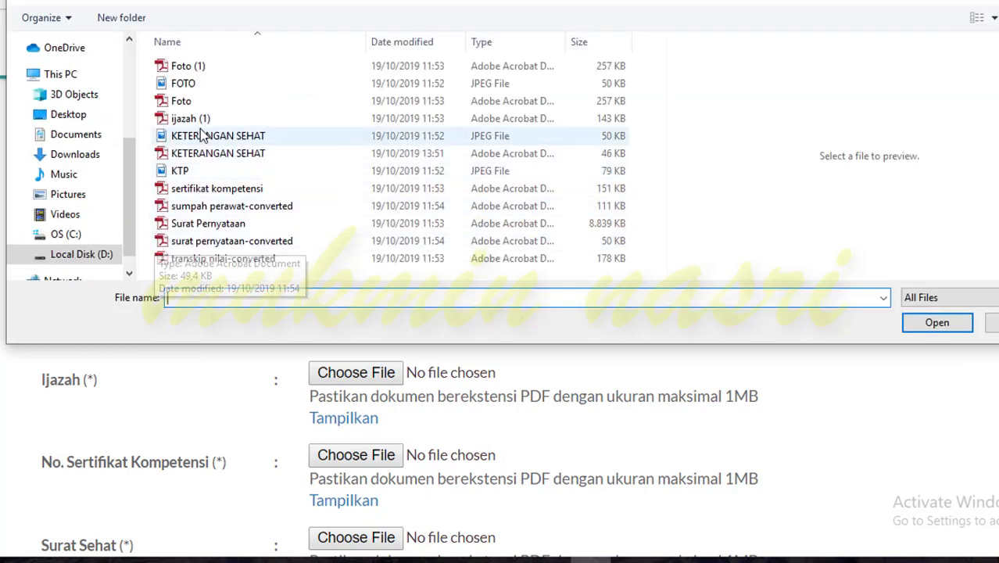
click(201, 84)
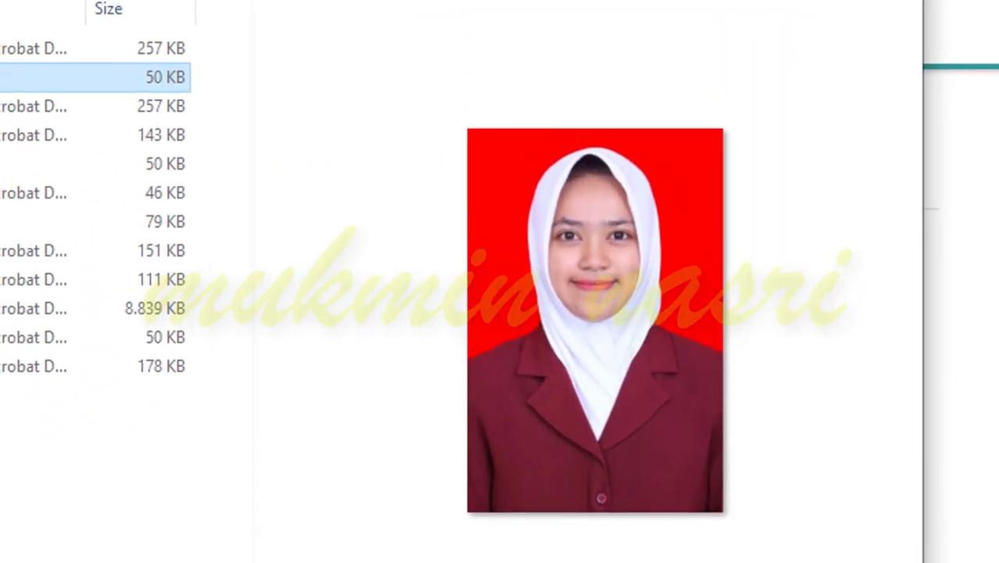
click(801, 0)
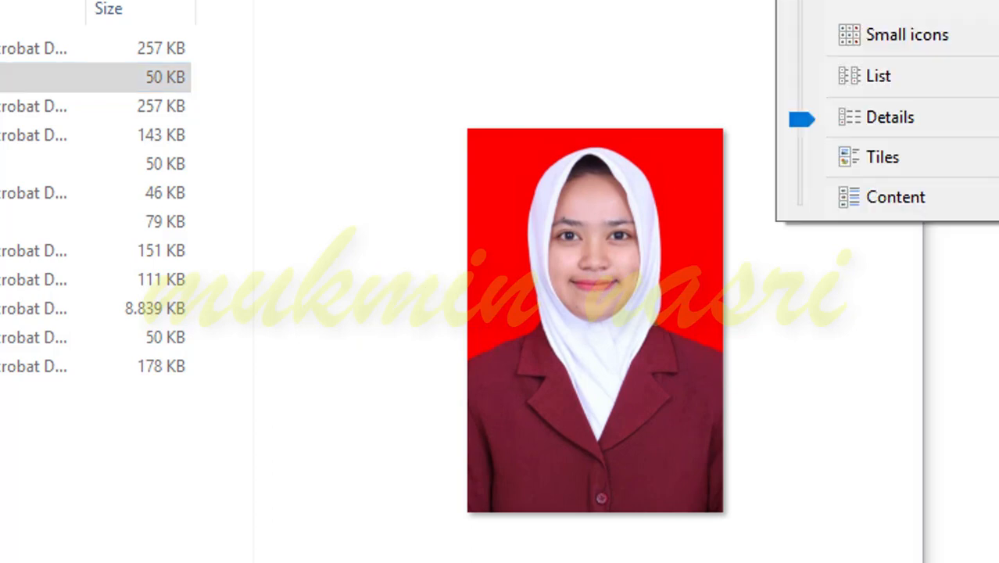
click(907, 1)
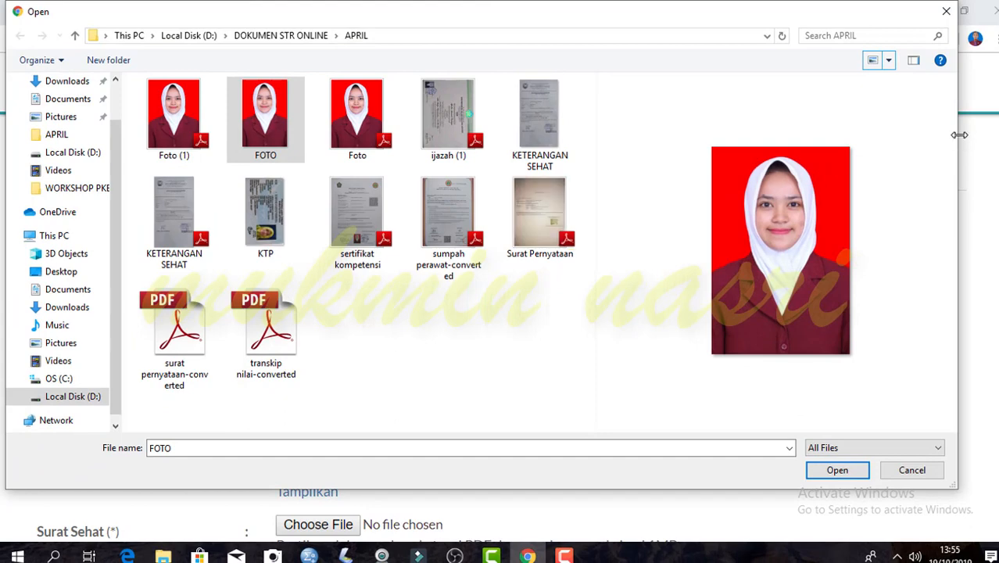
drag(959, 134, 992, 135)
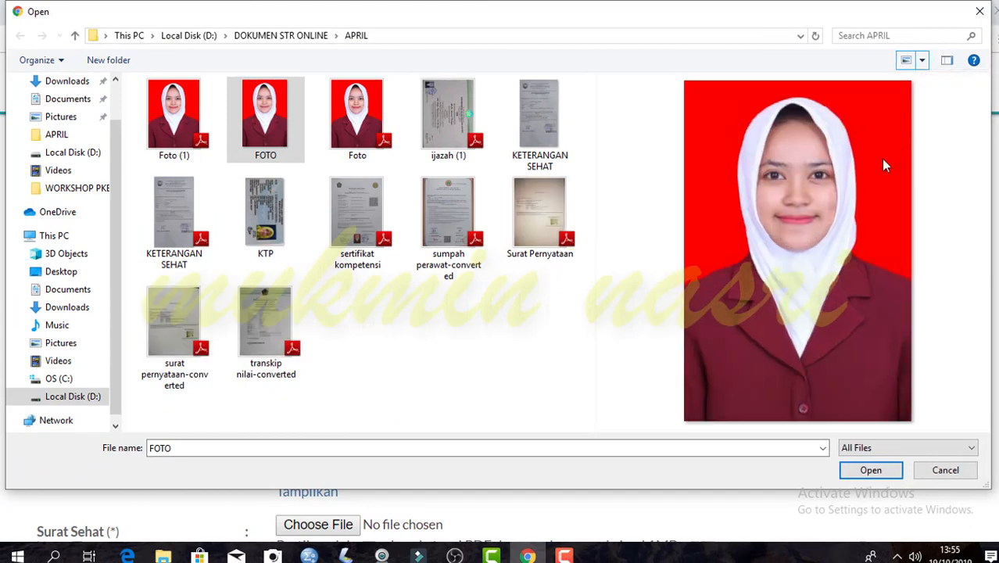
click(886, 471)
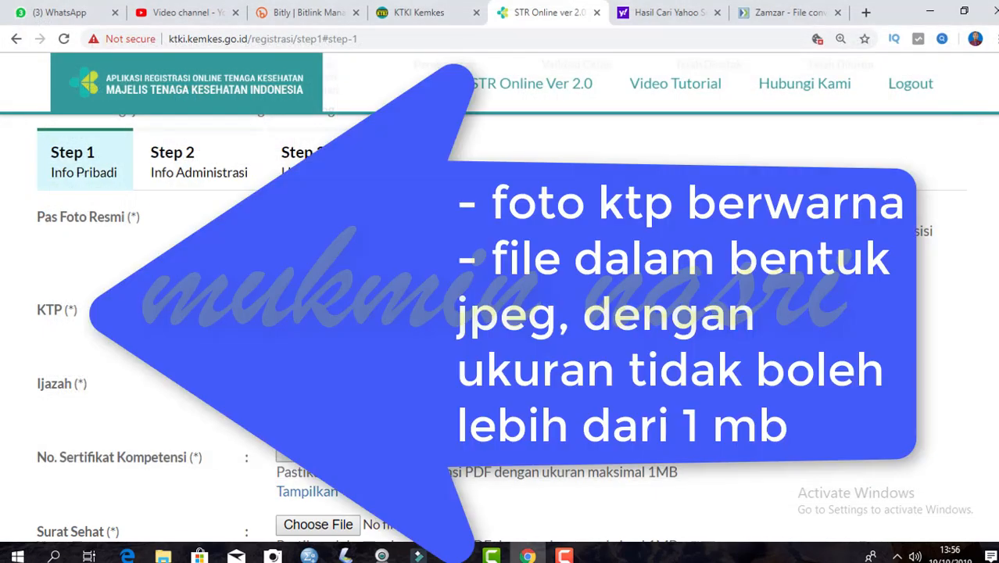
Attach KTP.jpeg to the KTP field and ijazah (1).pdf to the Ijazah field
click(334, 307)
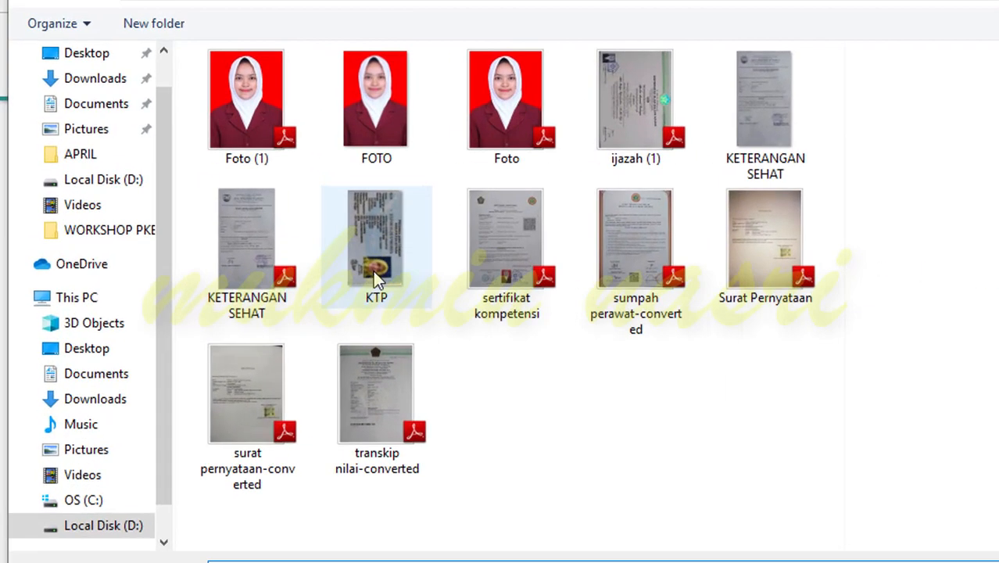
double_click(375, 272)
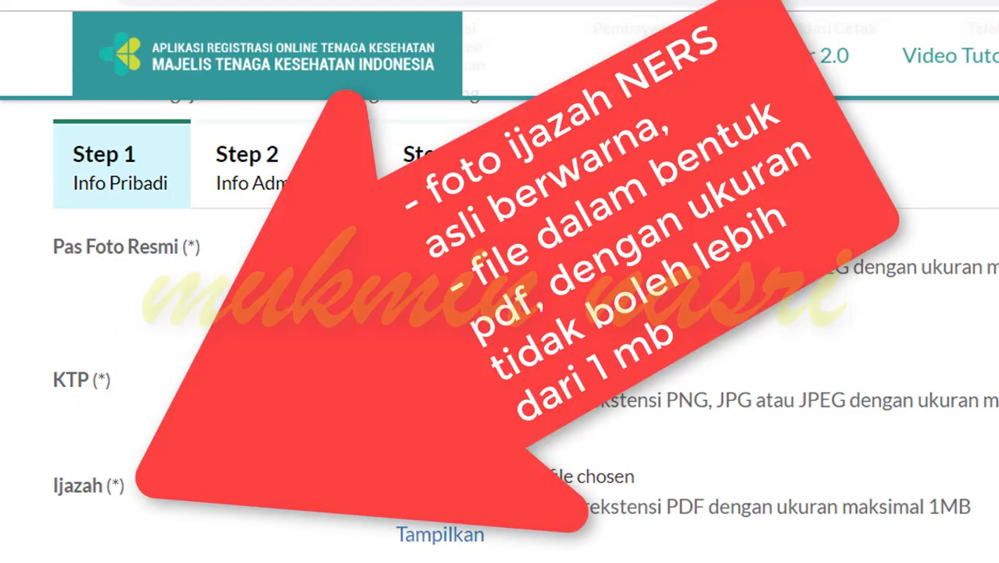
click(451, 477)
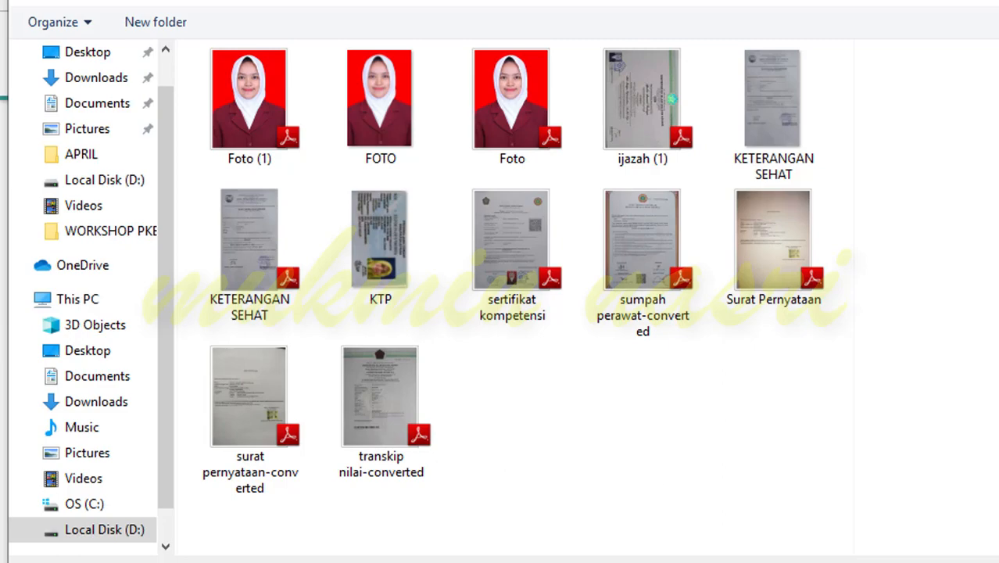
key(Escape)
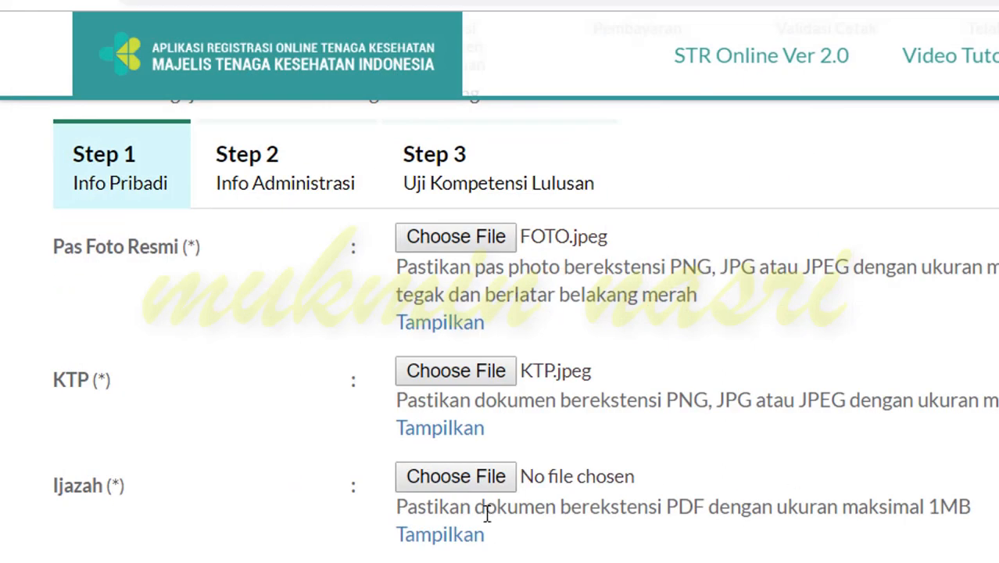
click(419, 483)
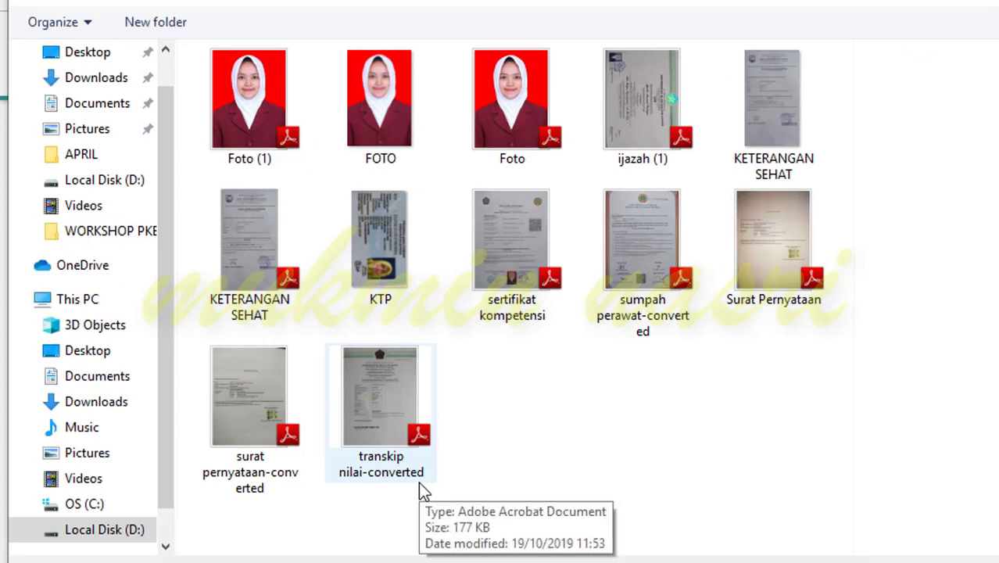
click(661, 139)
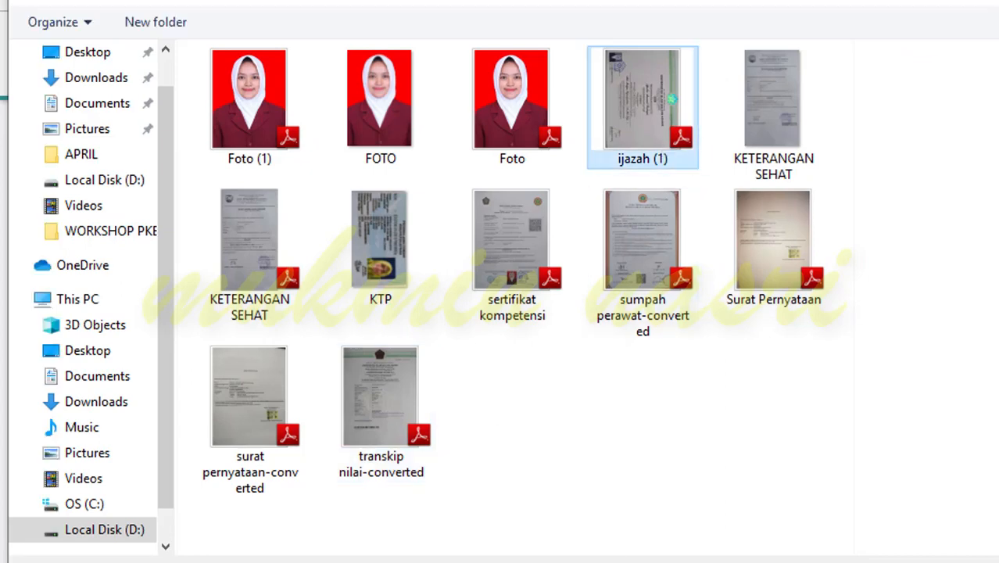
click(926, 520)
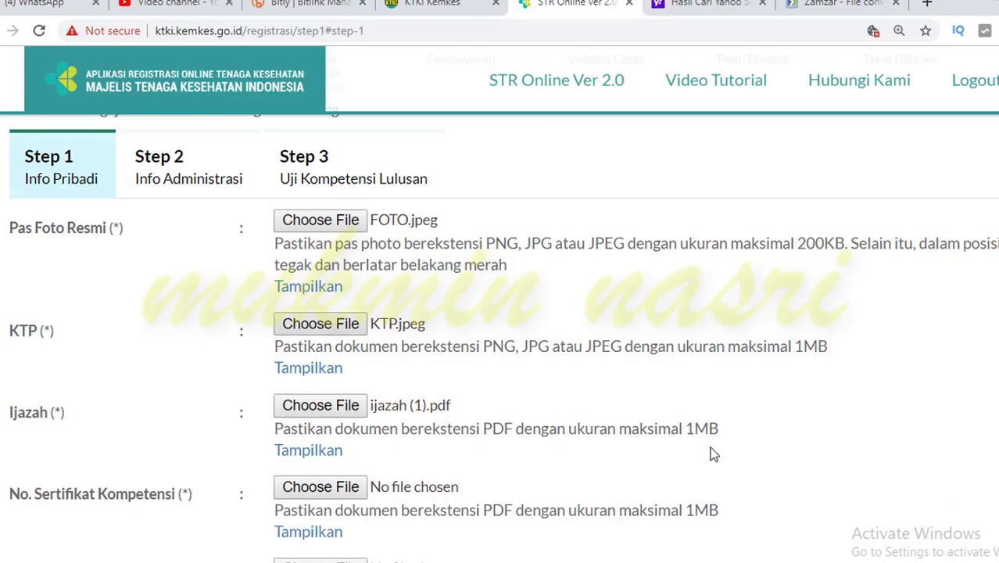
Attach sertifikat kompetensi.pdf to the No. Sertifikat Kompetensi field
scroll(688, 449, down, 3)
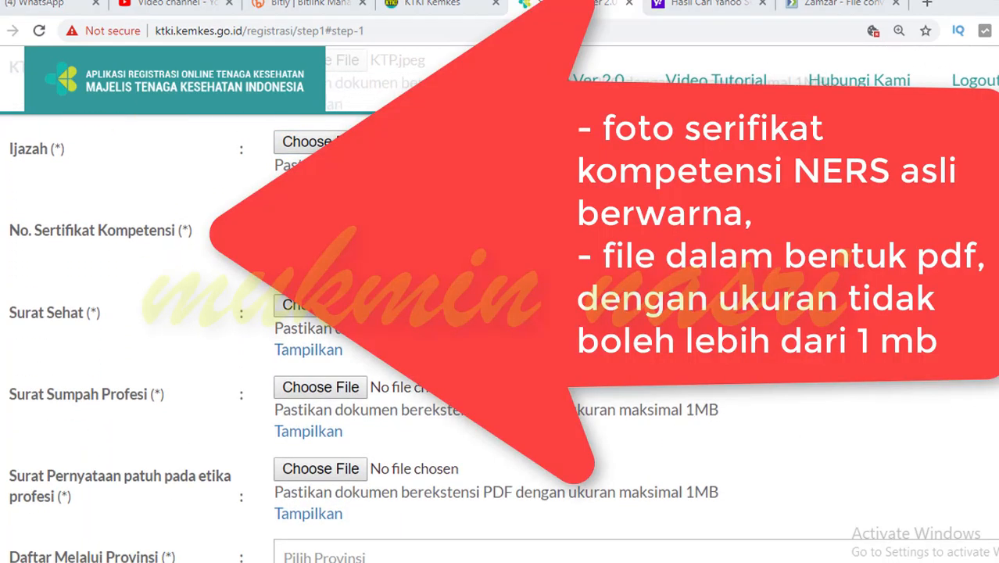
click(341, 230)
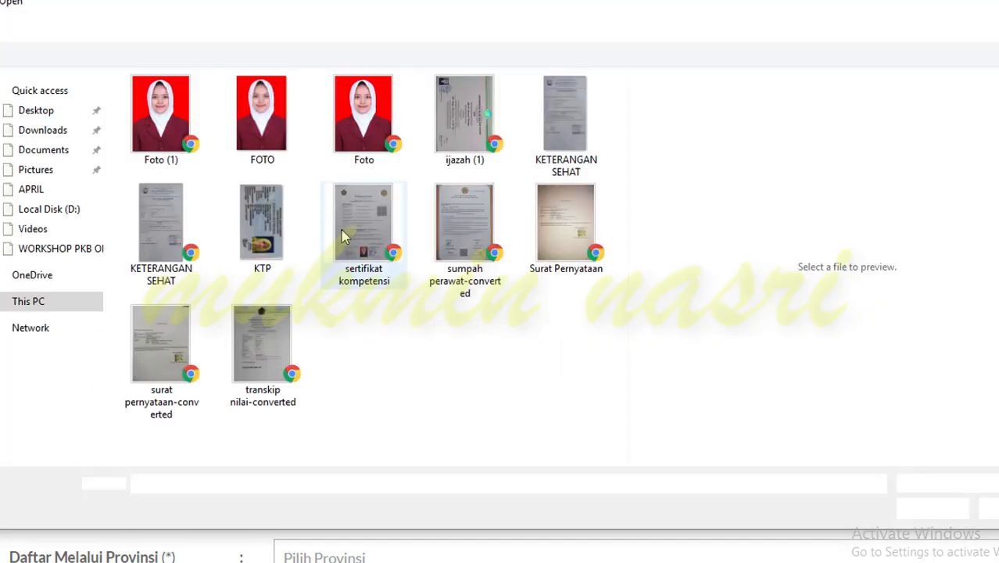
double_click(343, 233)
Attach the surat pernyataan-converted PDF as the professional ethics statement and the sumpah perawat-converted PDF as the Surat Sumpah Profesi
click(308, 462)
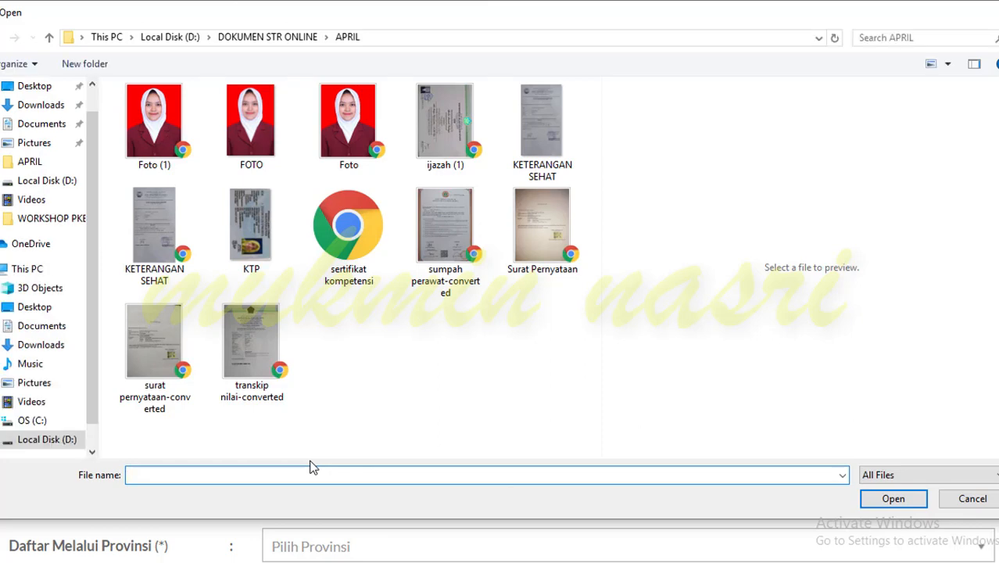
double_click(147, 358)
scroll(584, 446, down, 2)
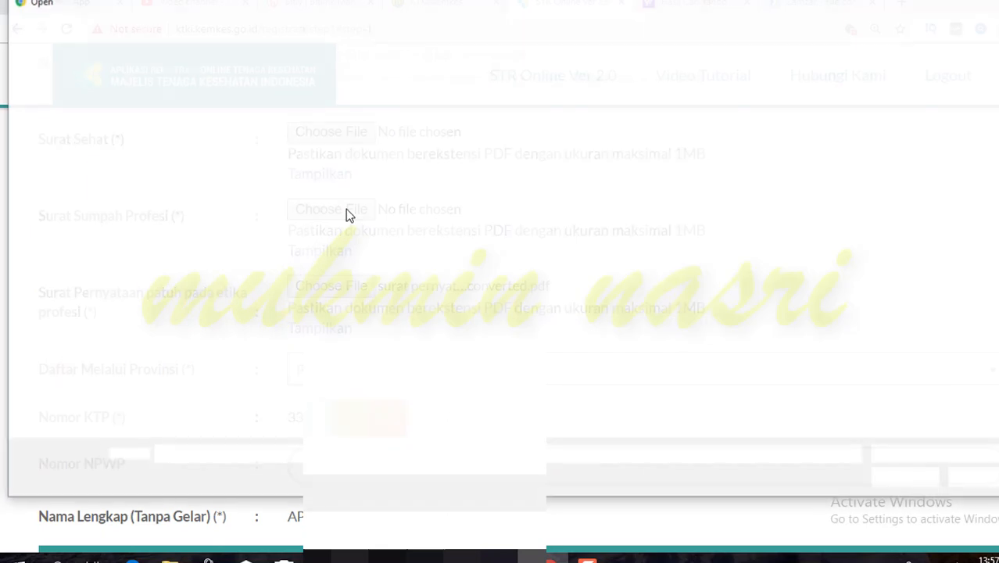
click(346, 209)
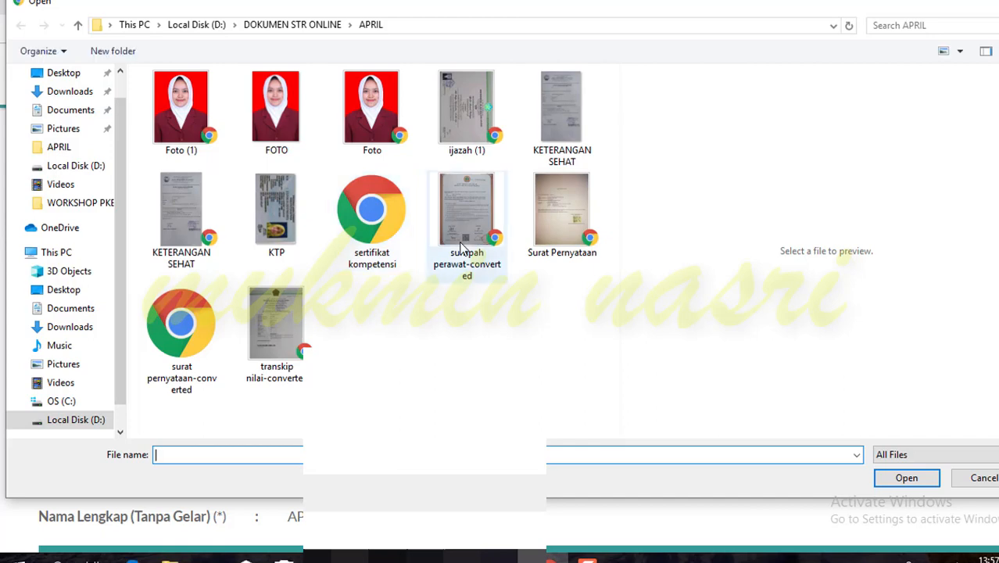
double_click(471, 224)
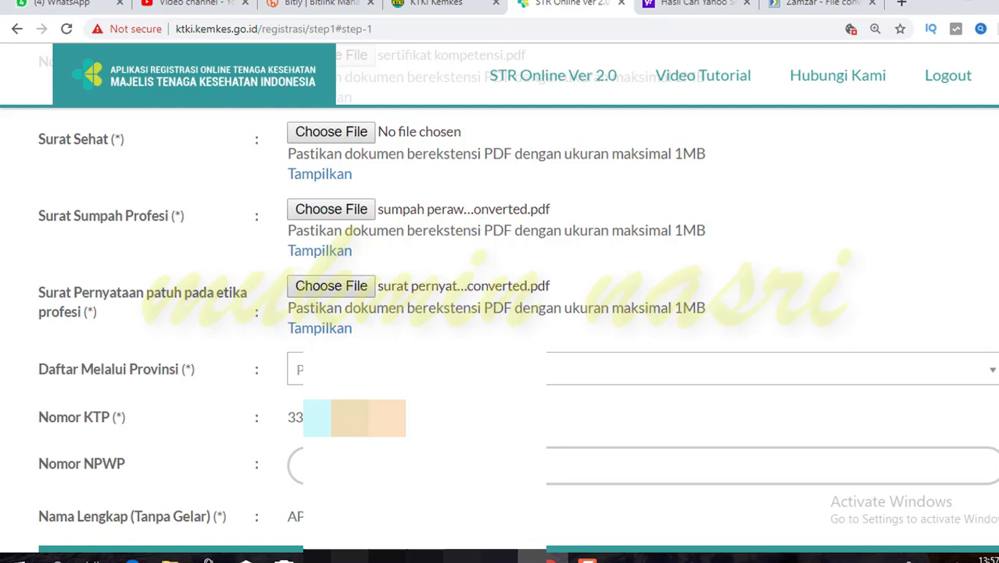
Attach KETERANGAN SEHAT.pdf to the Surat Sehat field after reviewing the documents already chosen
scroll(500, 312, up, 9)
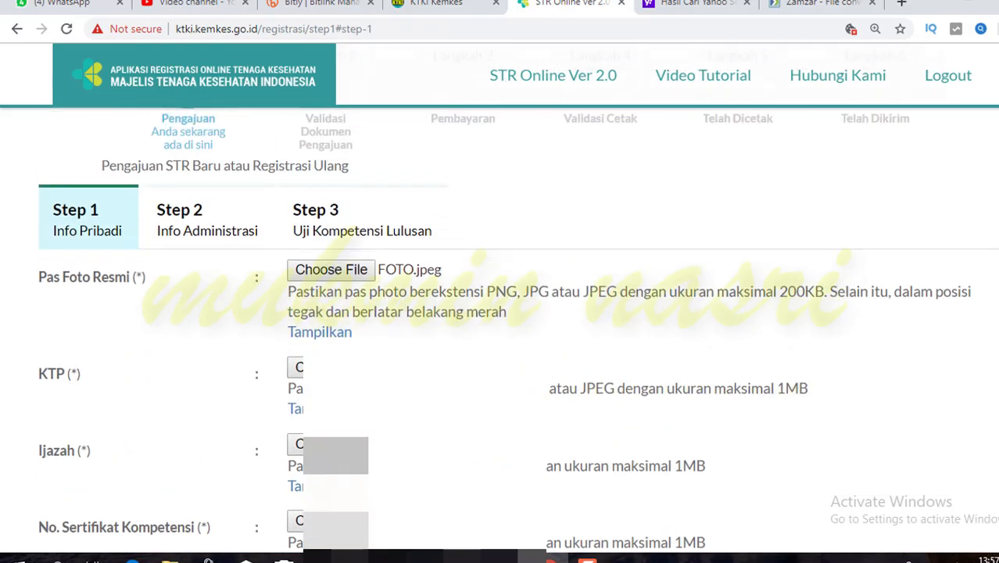
scroll(500, 313, down, 1)
scroll(501, 312, down, 4)
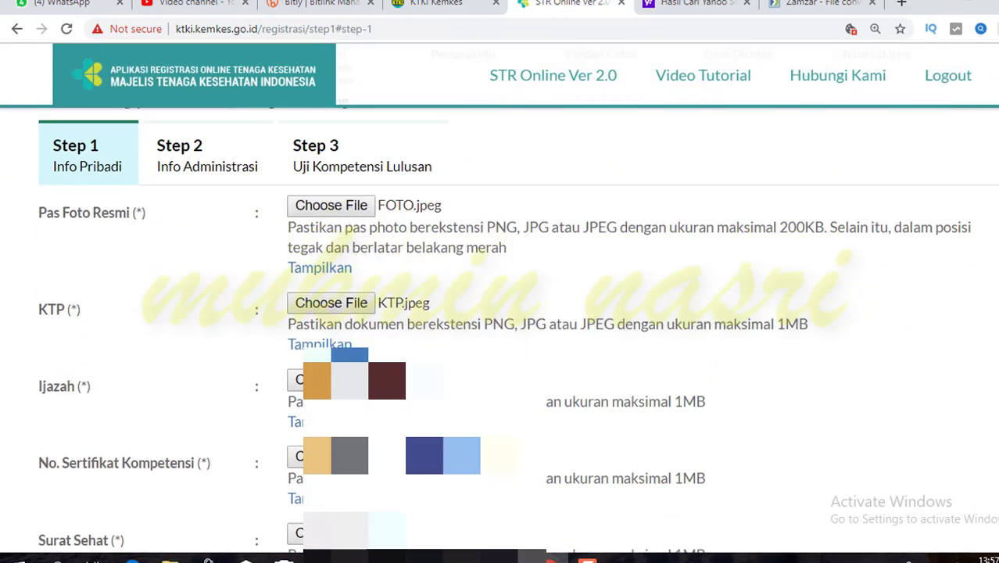
scroll(500, 313, down, 2)
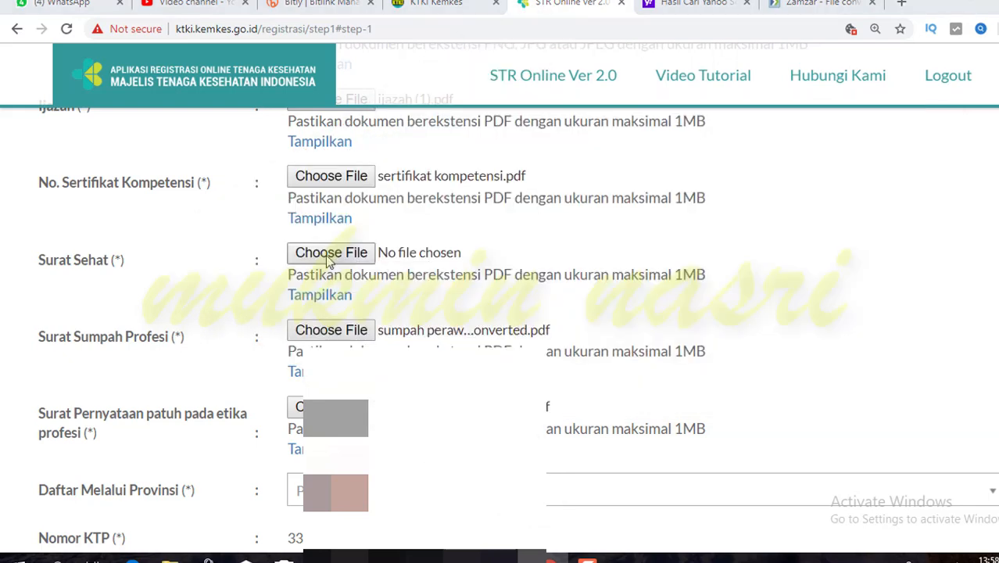
click(328, 255)
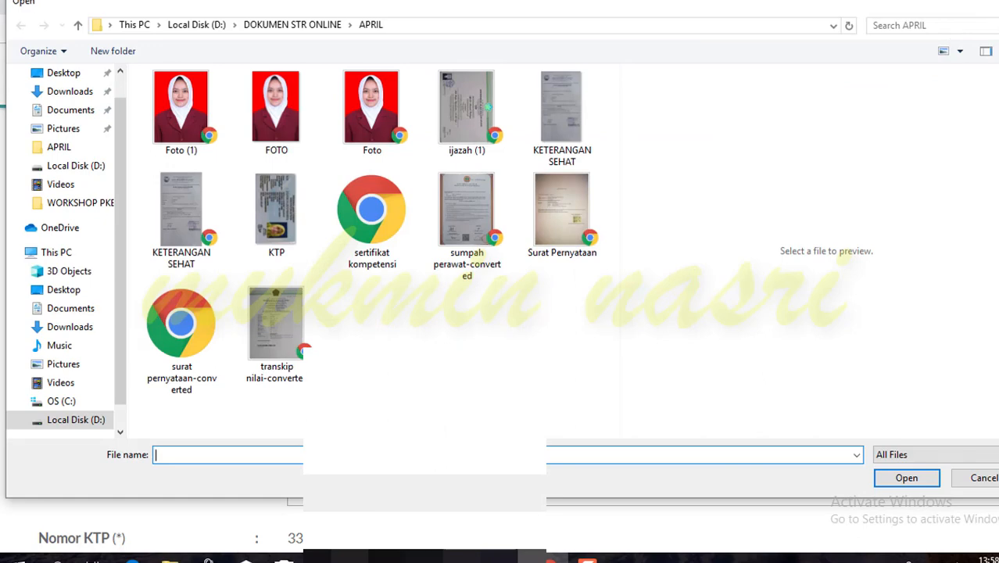
key(Escape)
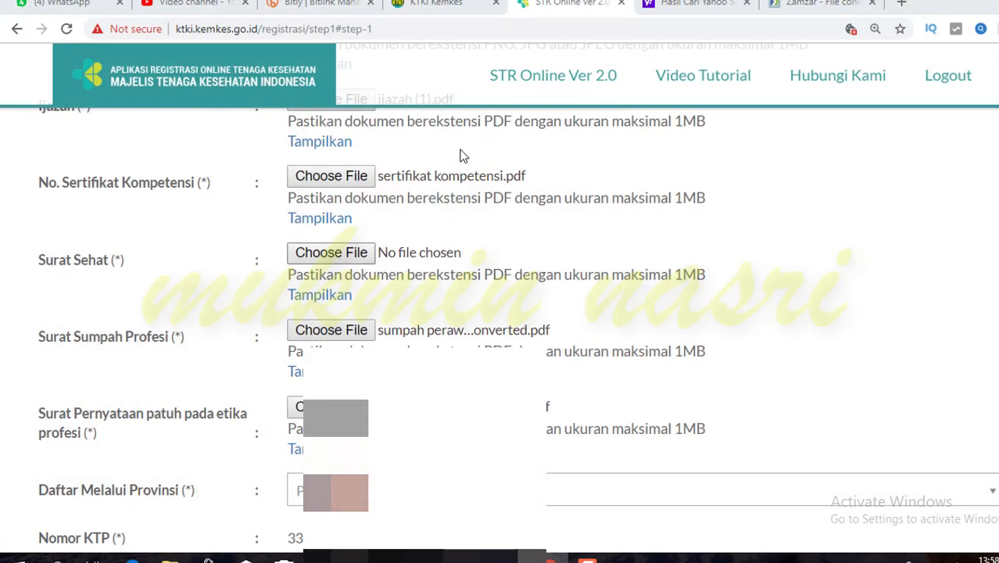
click(322, 258)
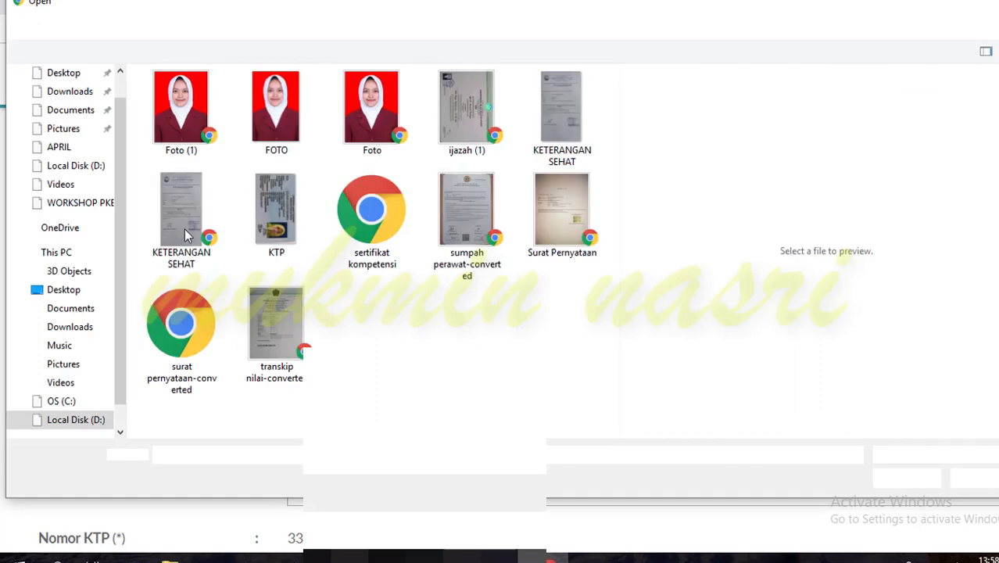
double_click(184, 229)
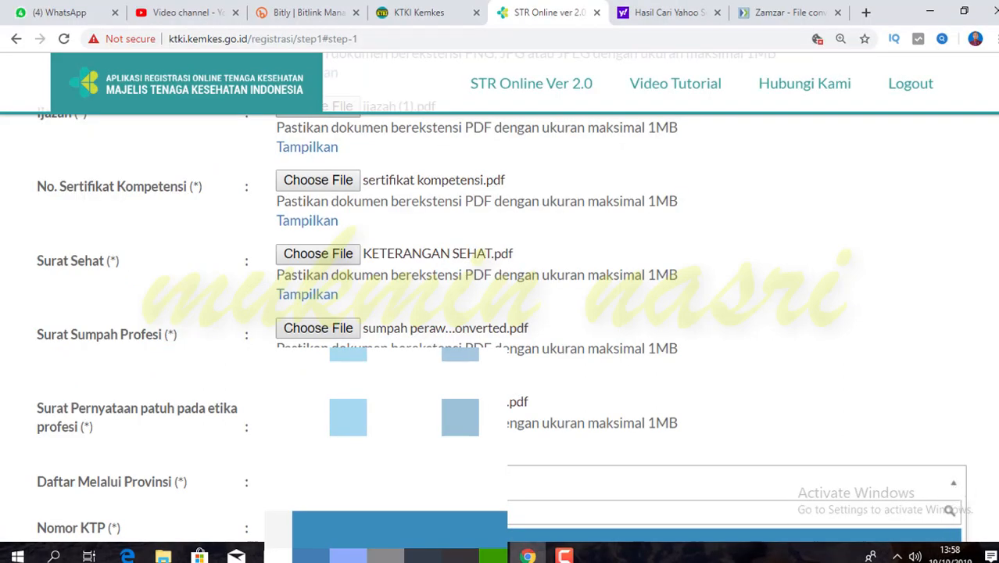
Choose the registration province under Daftar Melalui Provinsi and fill in the RW number of the home address
scroll(552, 379, down, 3)
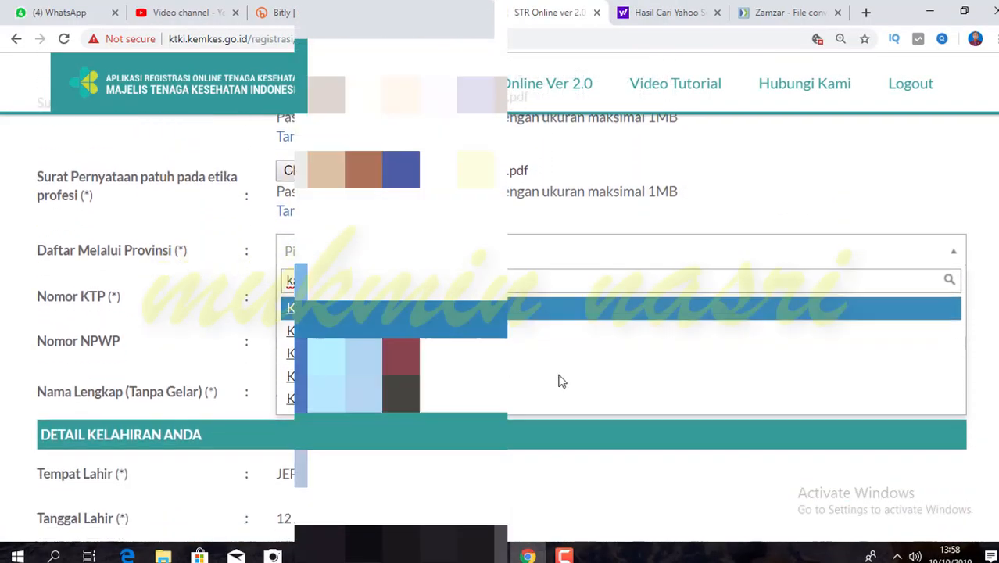
click(399, 369)
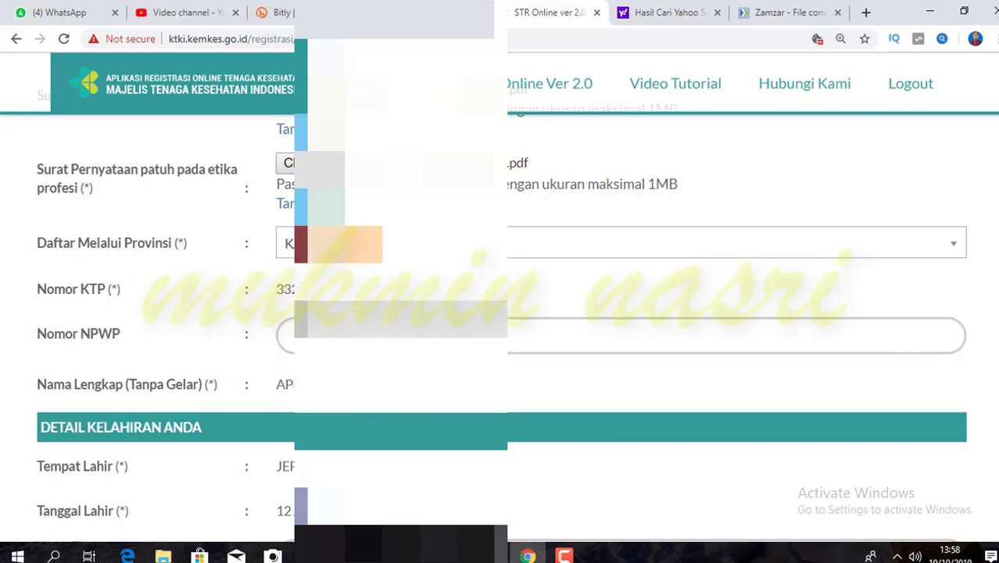
scroll(500, 329, down, 5)
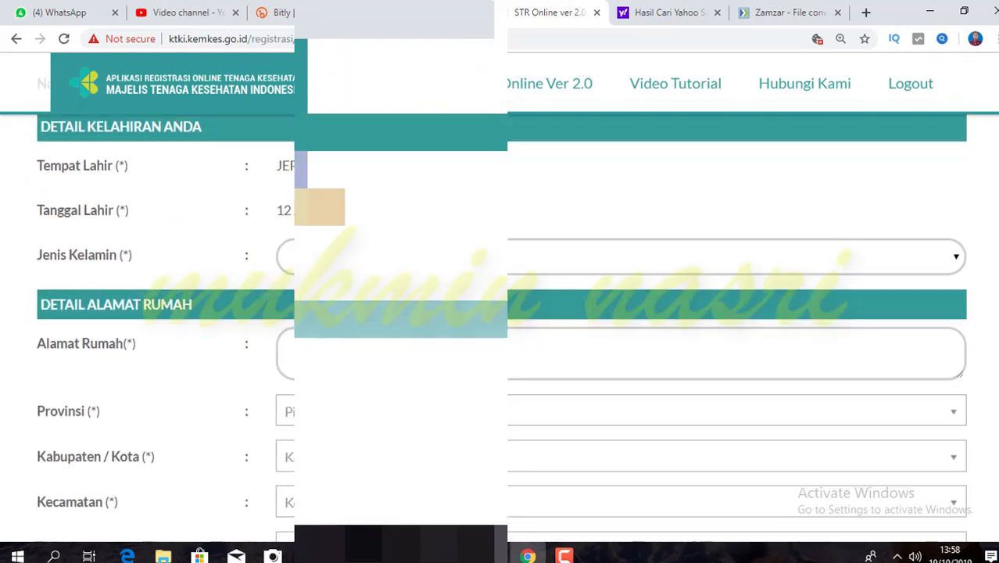
scroll(501, 313, down, 1)
scroll(766, 312, down, 1)
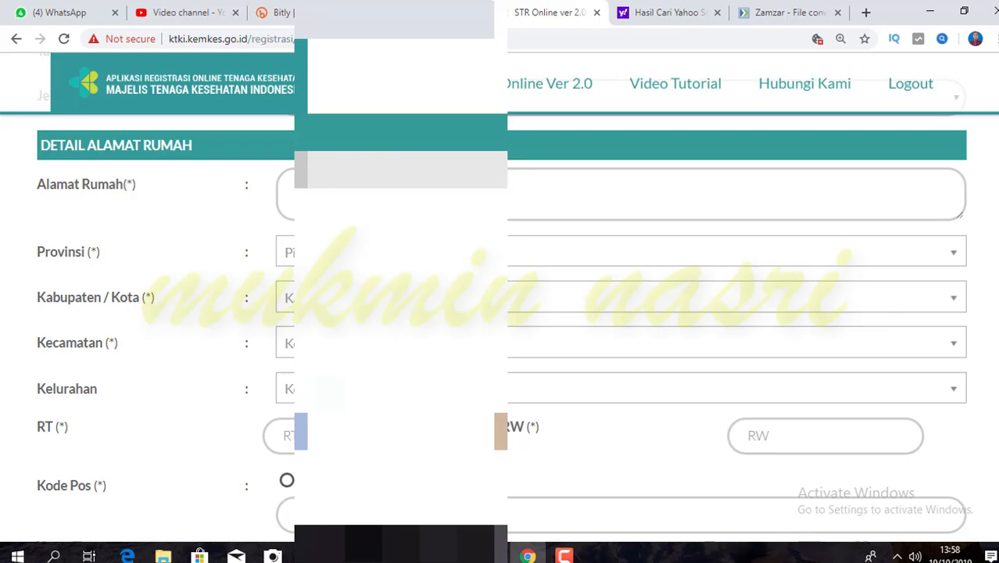
click(799, 433)
text(004)
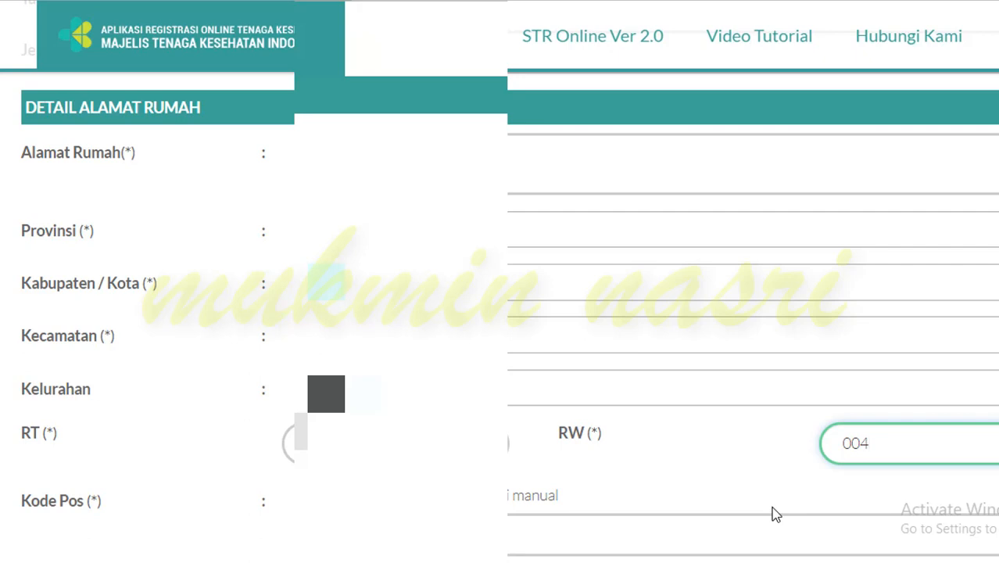
Pick the home village's Kode Pos using Pilih Yang Tersedia and activate the Nomor Handphone field
click(498, 495)
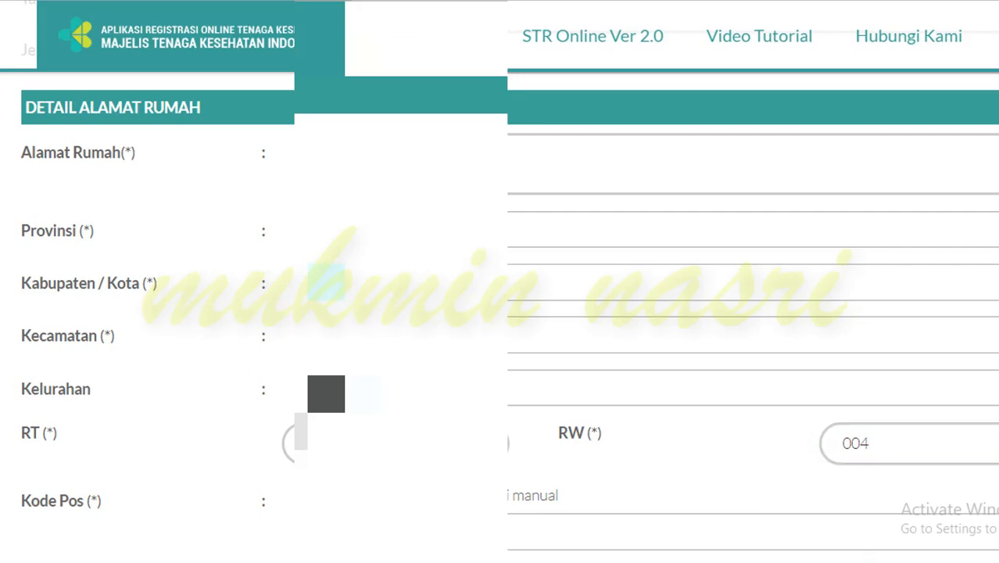
scroll(500, 313, down, 4)
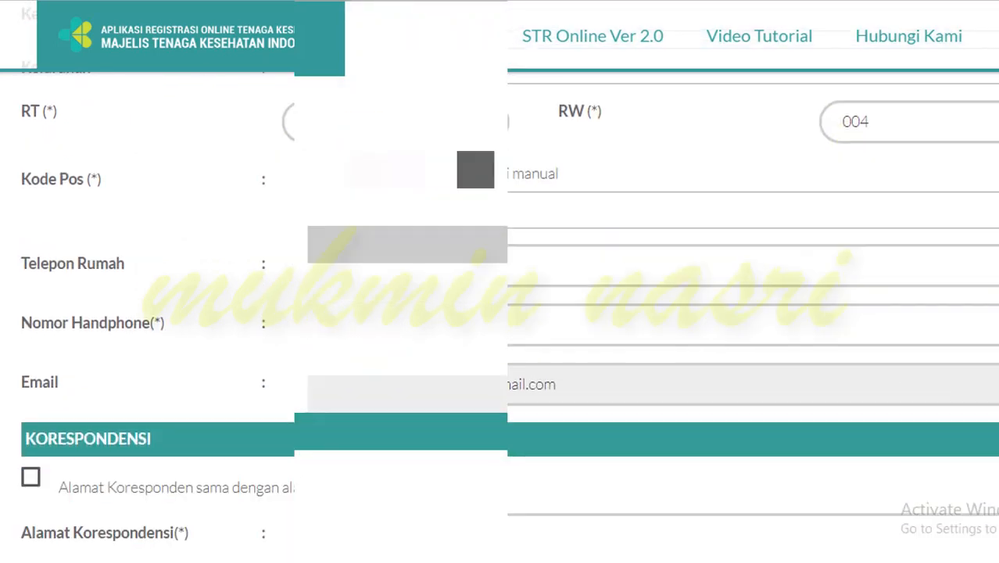
click(469, 211)
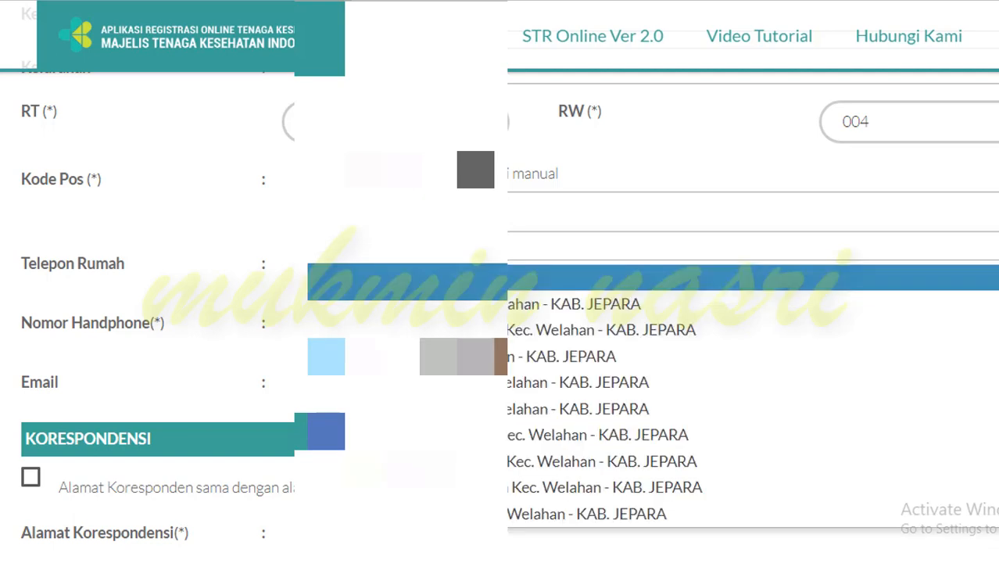
click(985, 304)
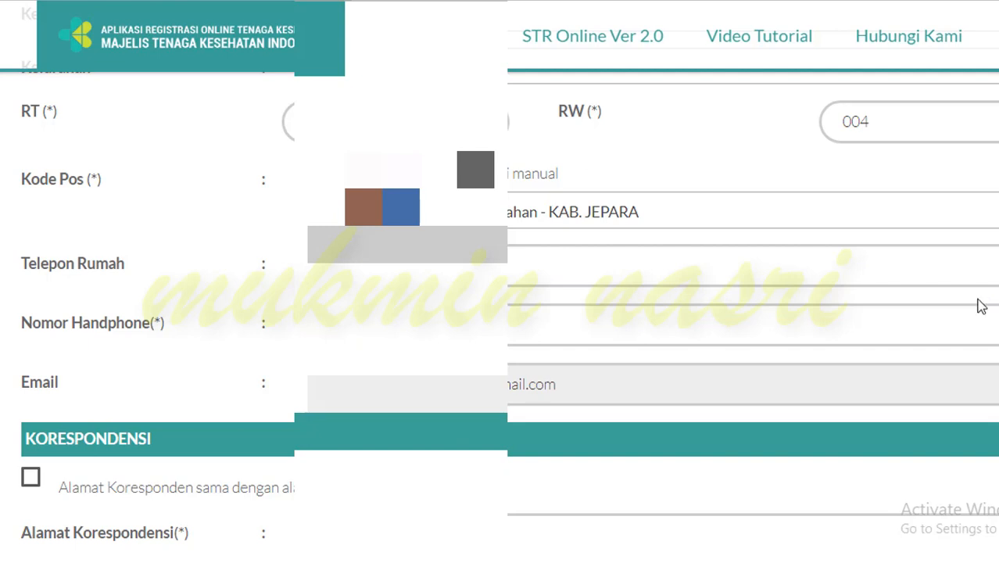
click(977, 309)
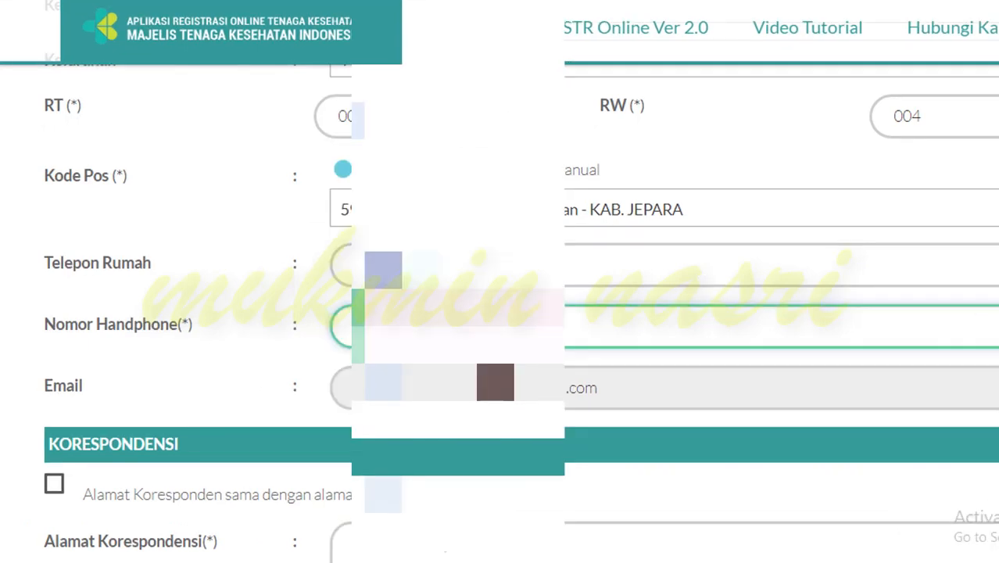
Mark the correspondence address as the same as the home address
scroll(500, 313, down, 4)
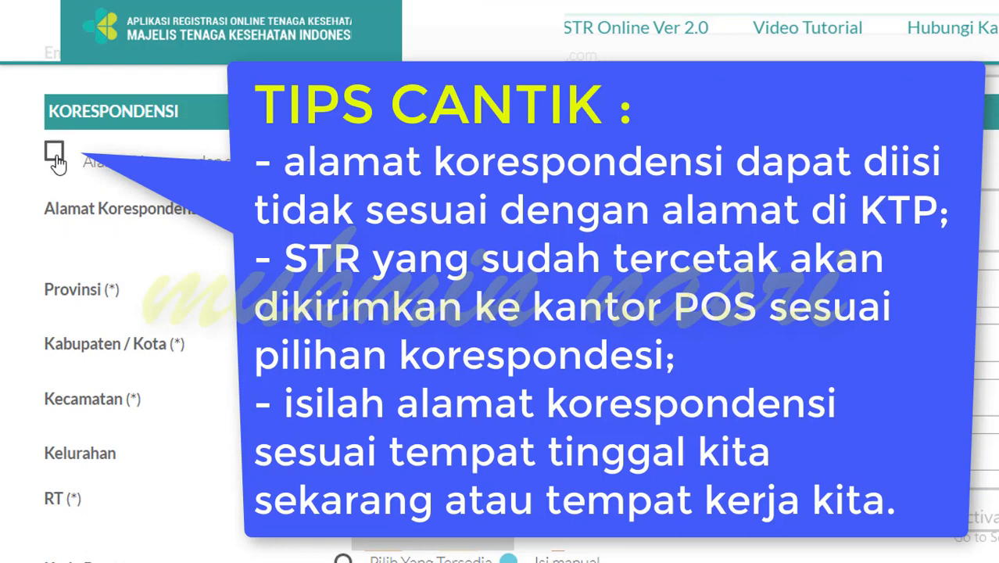
click(54, 153)
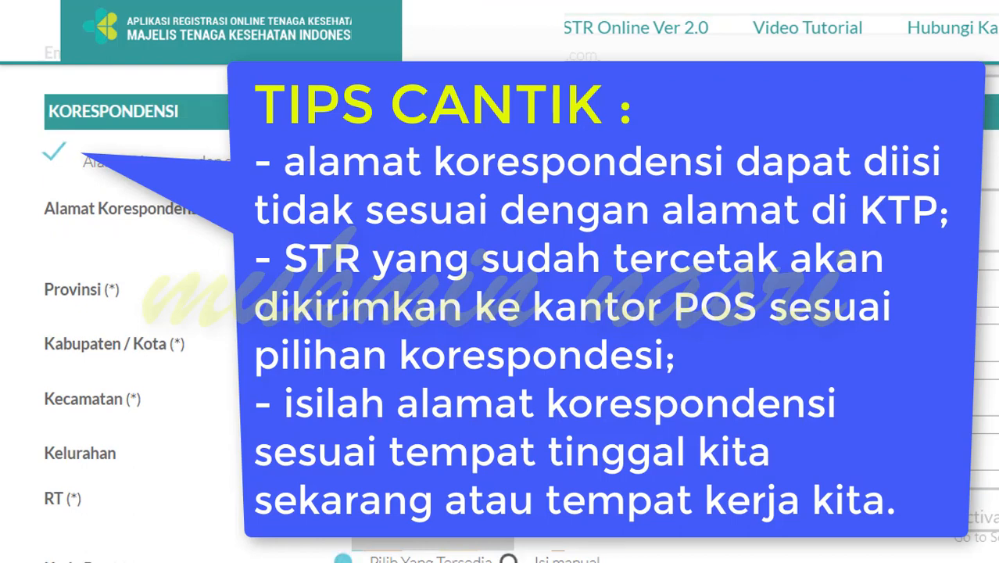
Choose the home subdistrict's post office for STR delivery and submit the Step 1 Info Pribadi data
scroll(500, 313, down, 3)
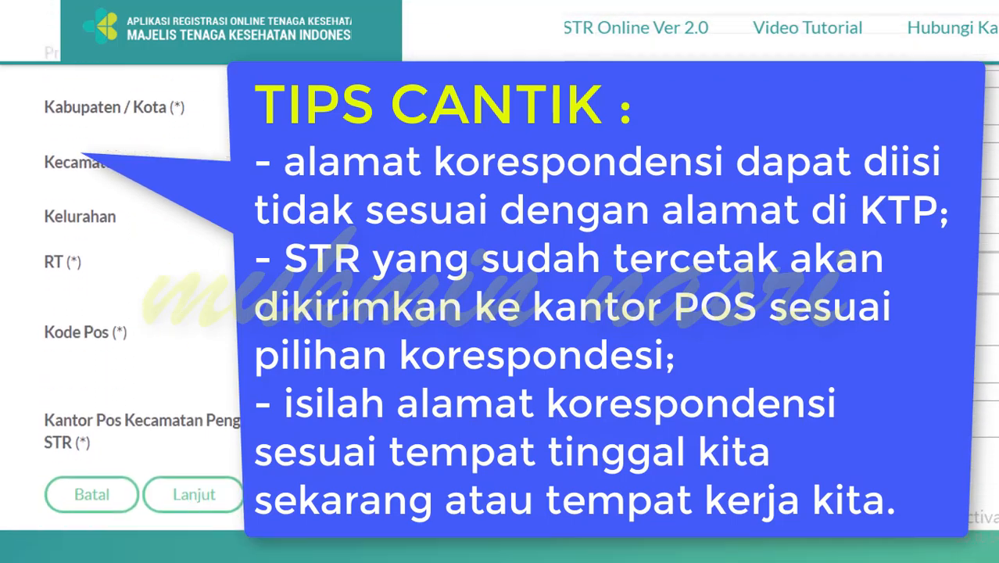
scroll(117, 274, down, 3)
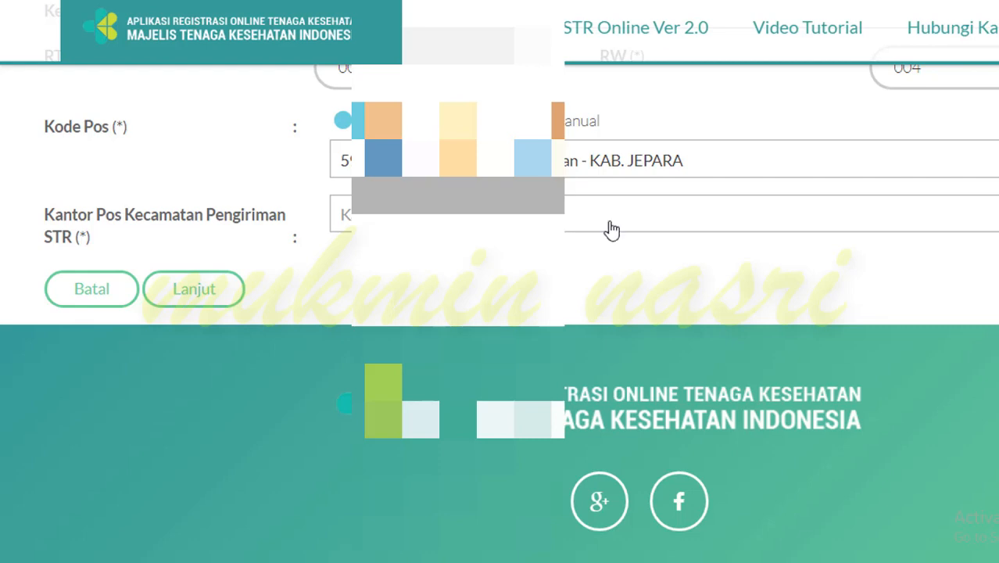
click(607, 228)
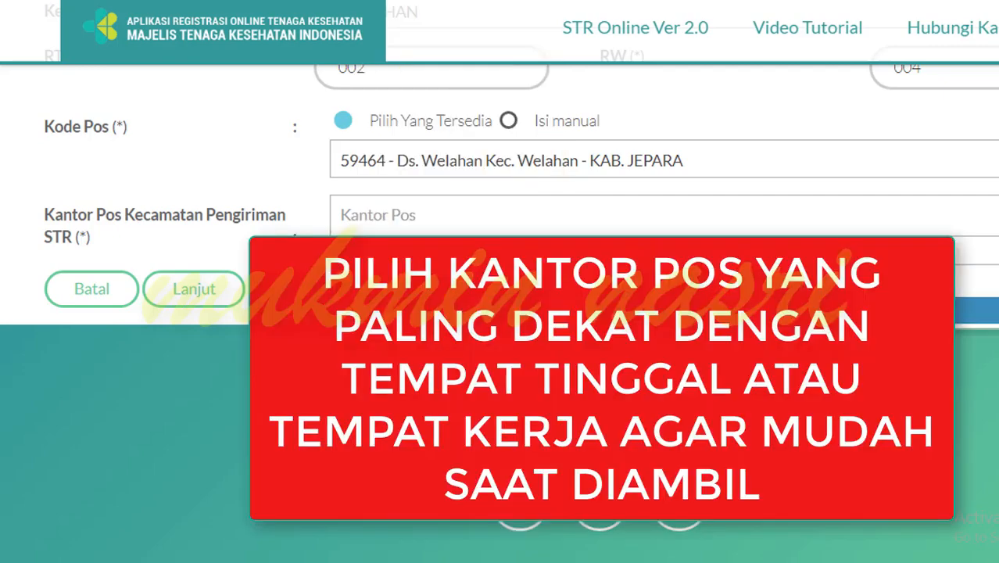
click(383, 311)
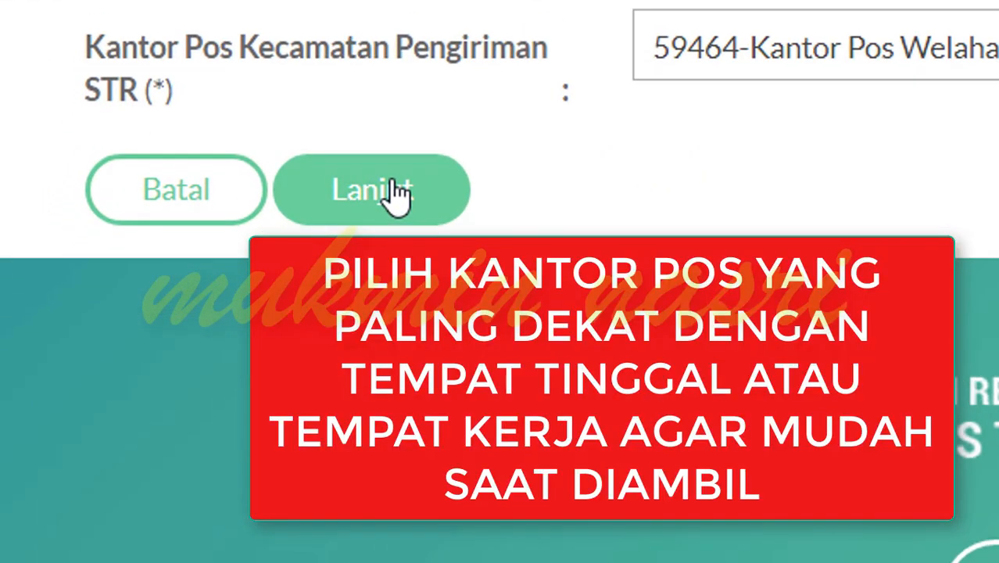
click(398, 191)
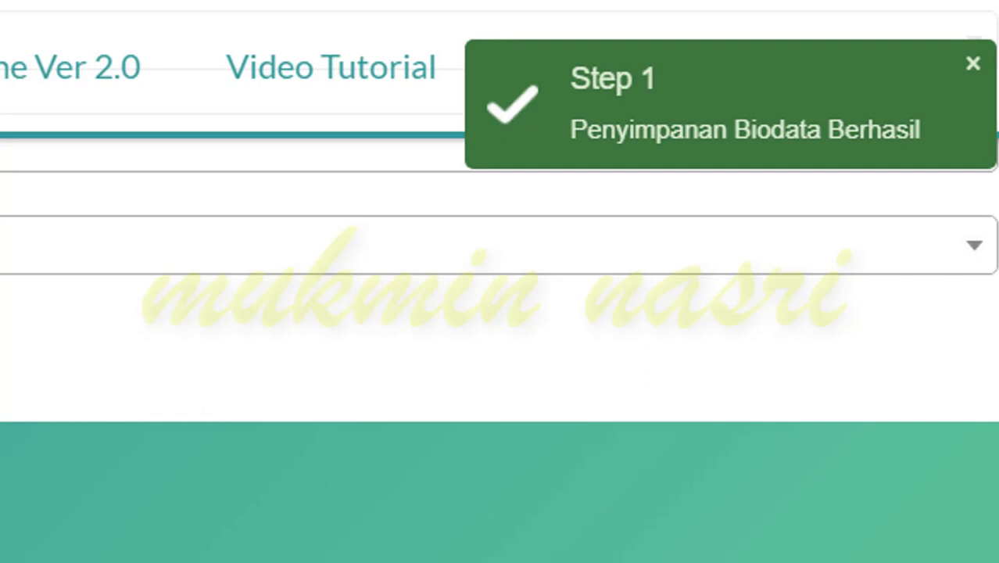
Set the employment status in Step 2 Info Administrasi to Saya Belum Bekerja
scroll(499, 313, up, 15)
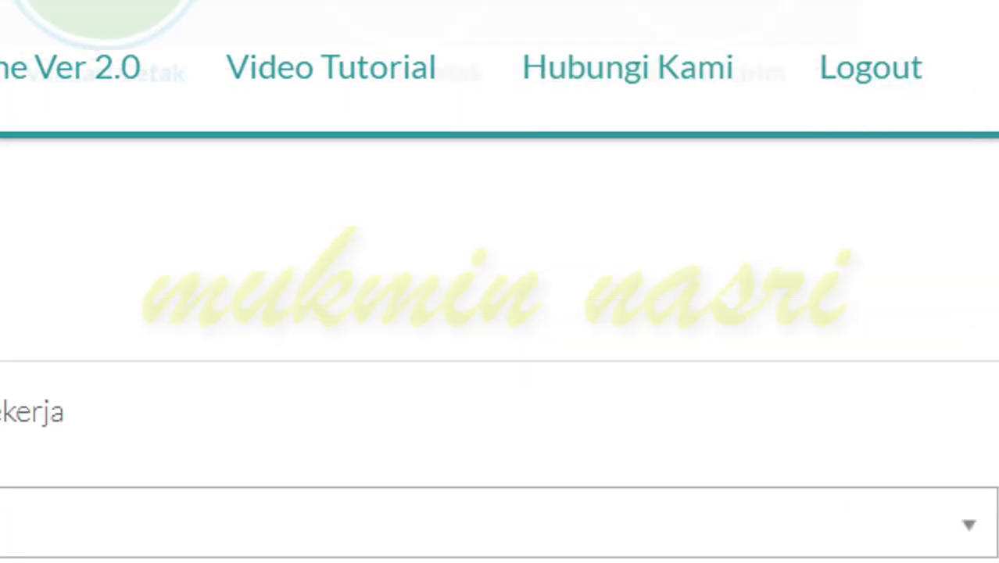
scroll(500, 313, up, 1)
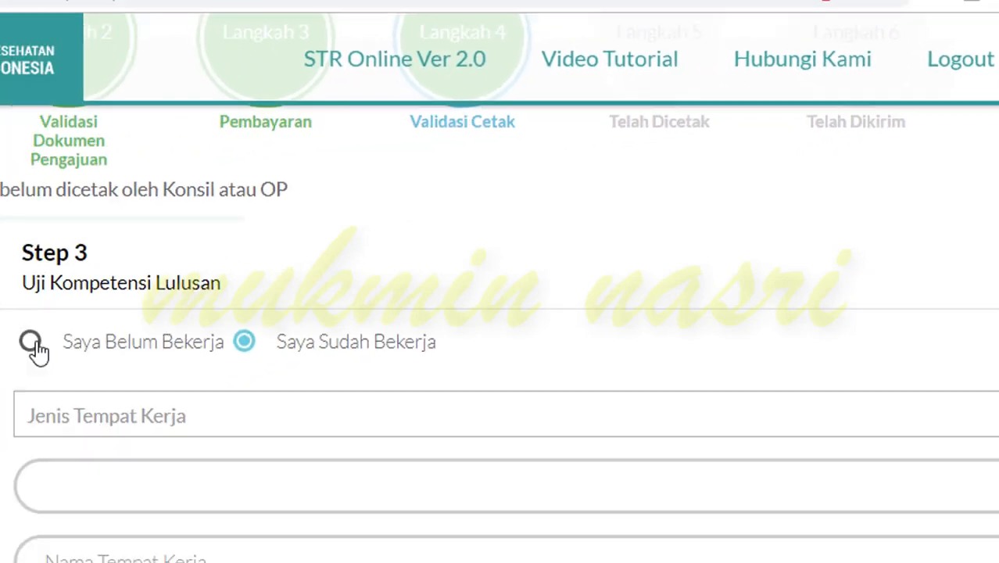
click(34, 342)
Set Jenjang Pendidikan in the Pendidikan section to the option beginning with Di Atas
scroll(962, 283, down, 2)
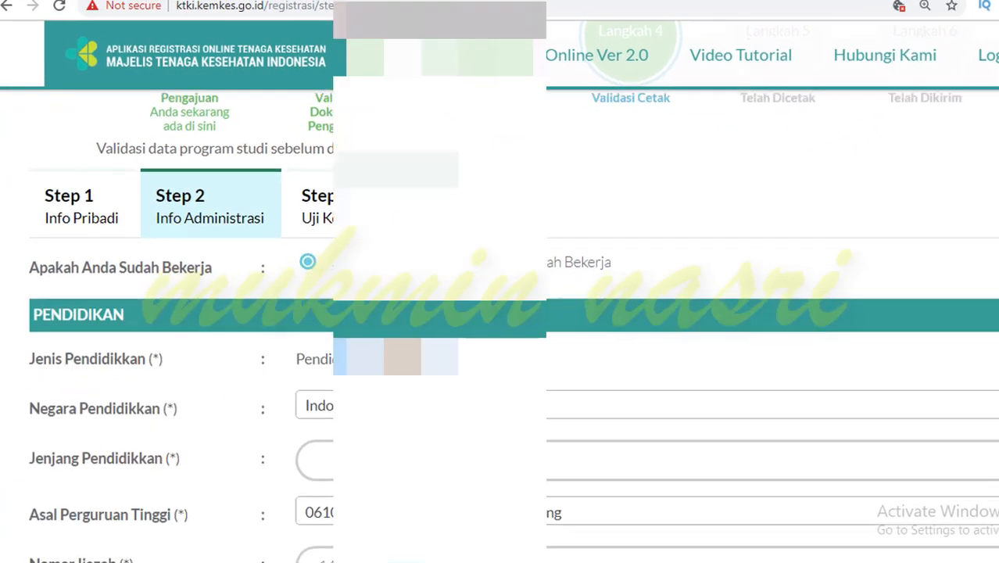
scroll(500, 313, down, 2)
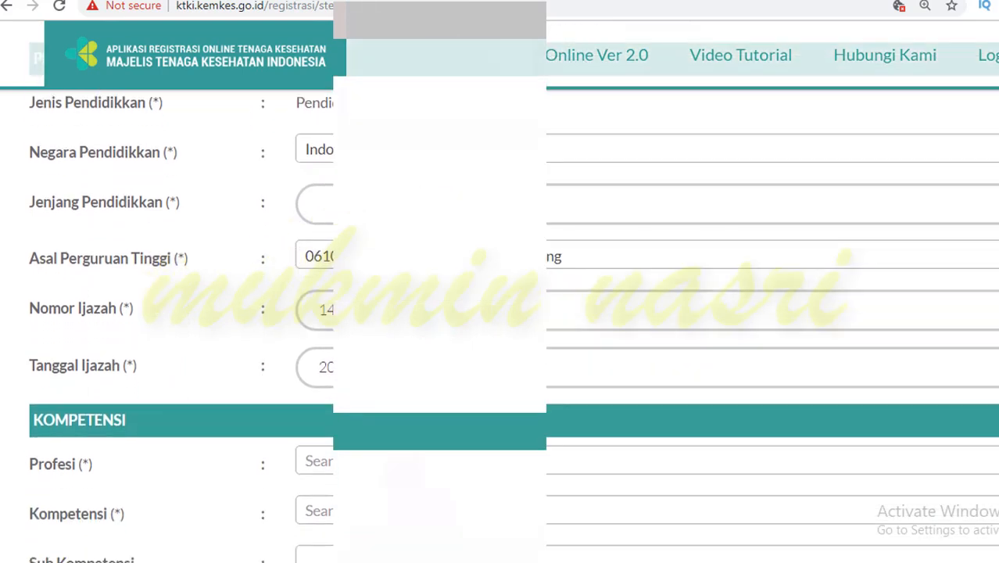
click(440, 204)
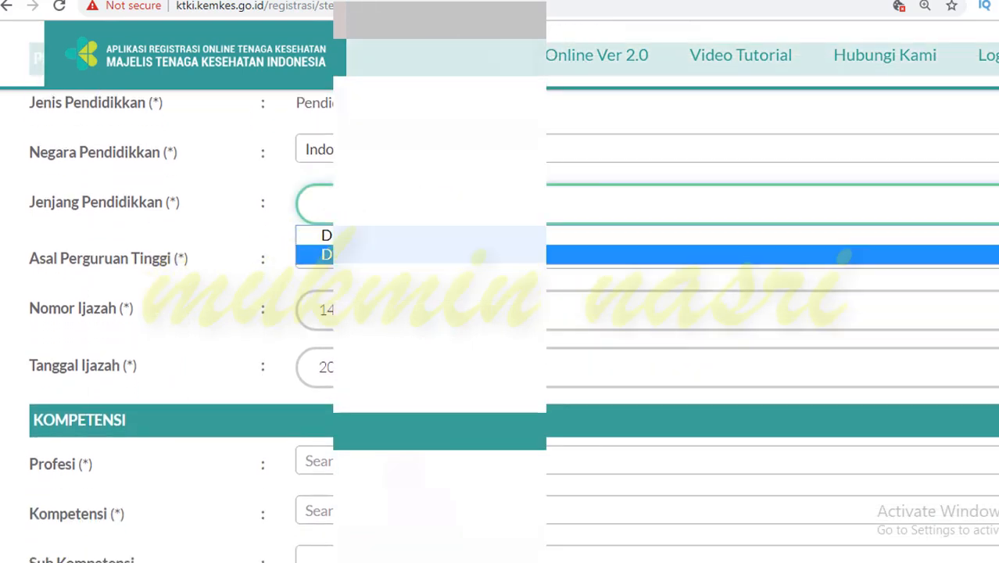
click(440, 254)
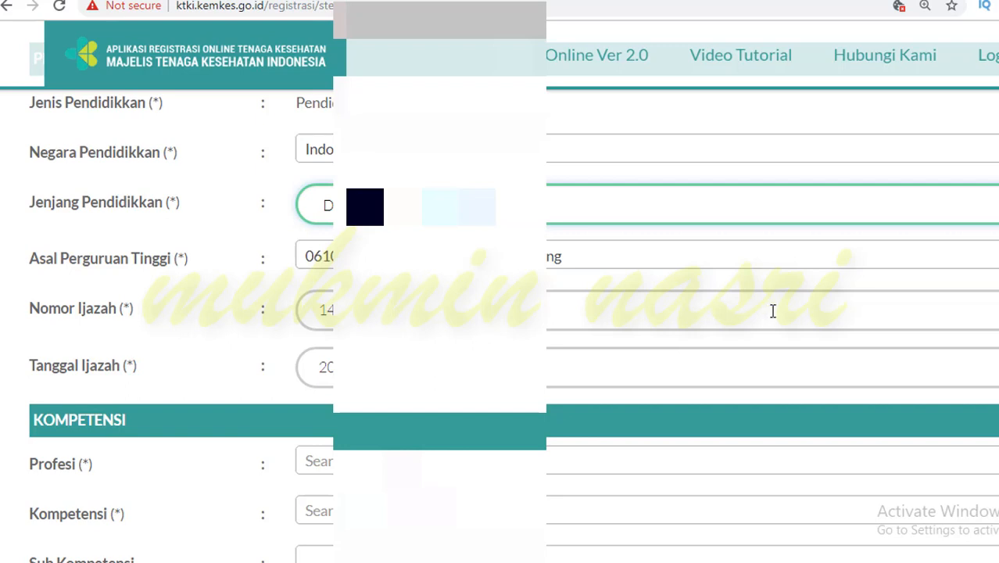
Set Profesi in the Kompetensi section of Step 2 to Perawat
scroll(500, 312, down, 1)
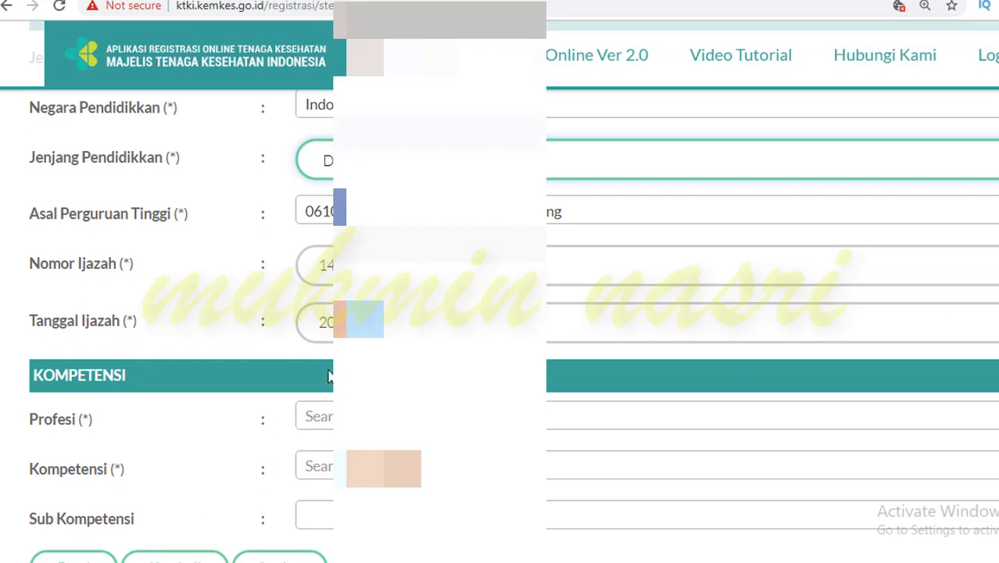
scroll(500, 312, up, 2)
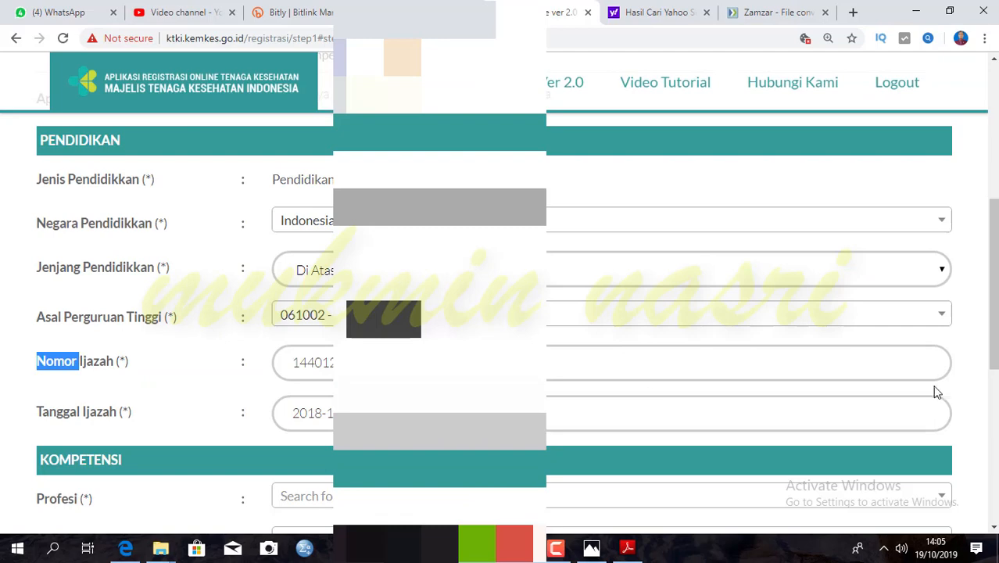
scroll(993, 281, down, 3)
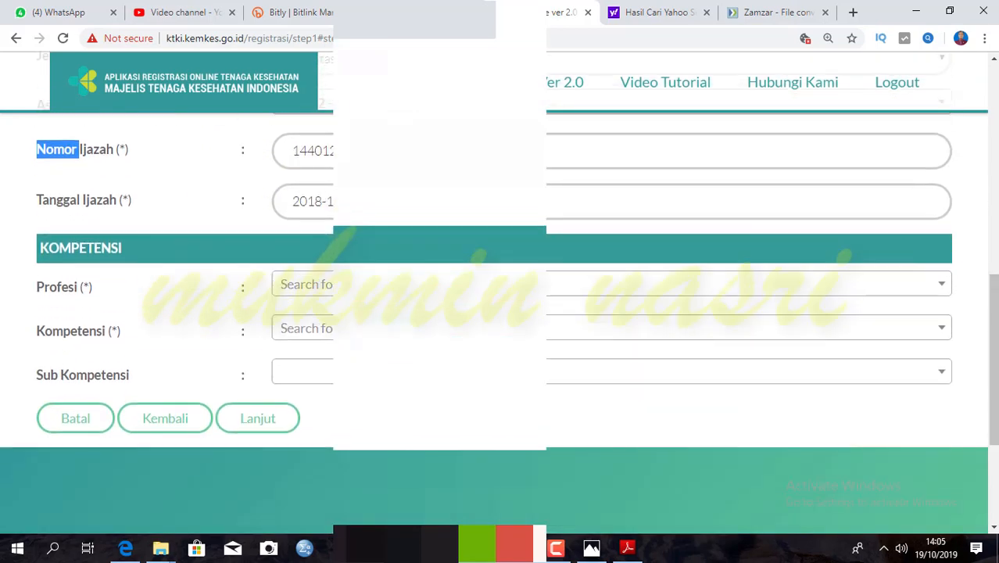
click(439, 284)
text(PER)
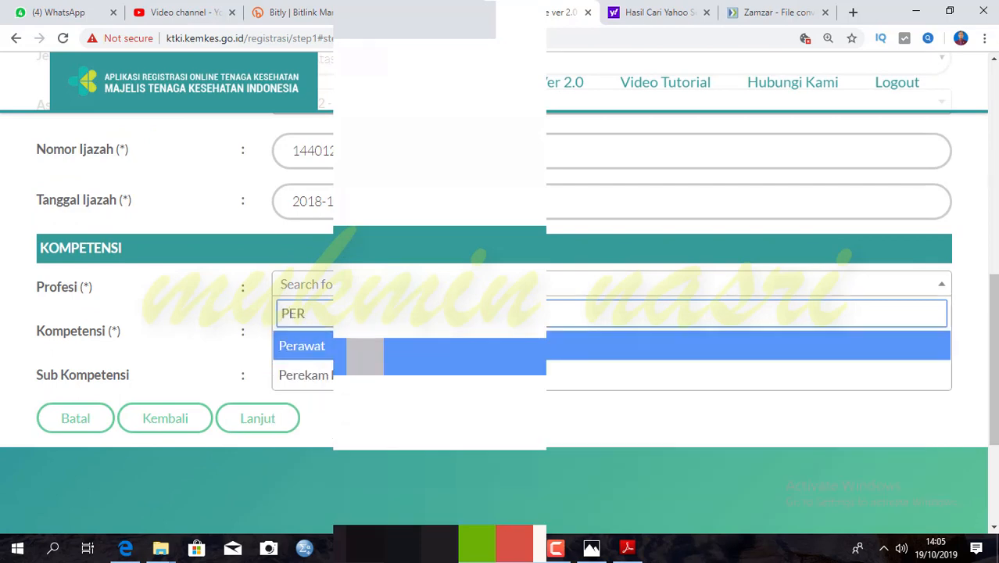
click(363, 347)
Set Kompetensi to Ners - (PRO) and submit the Step 2 Info Administrasi data
click(375, 328)
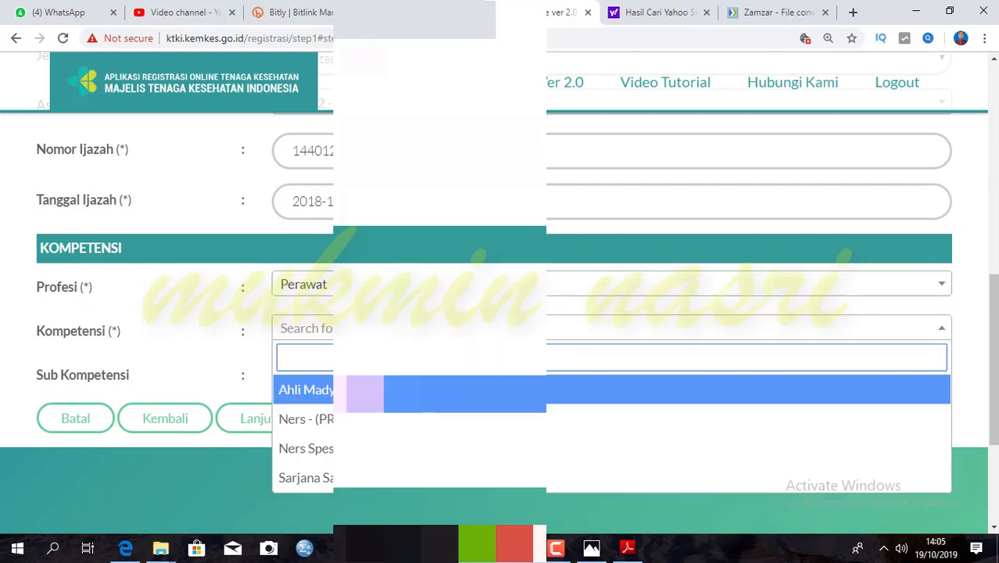
click(327, 420)
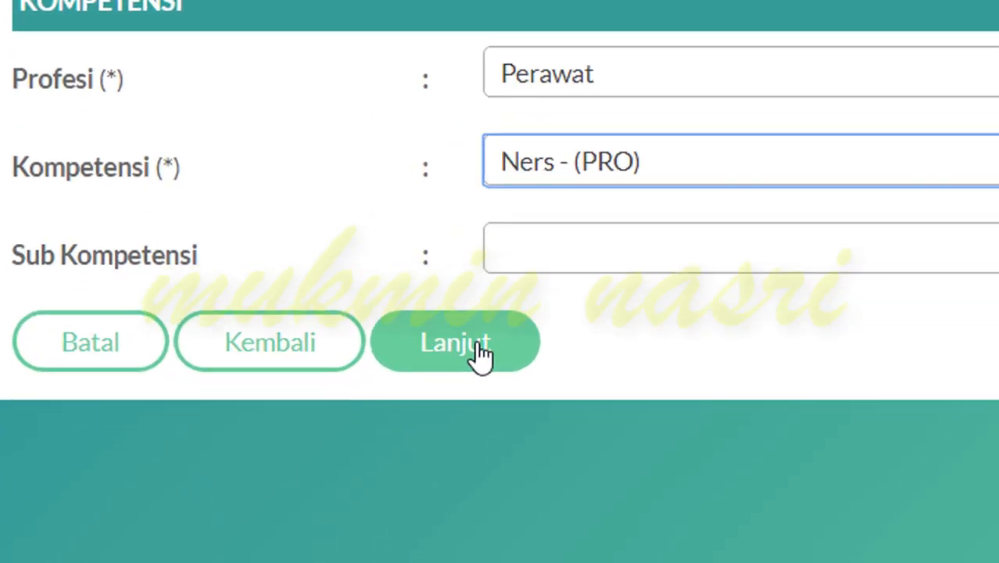
click(559, 327)
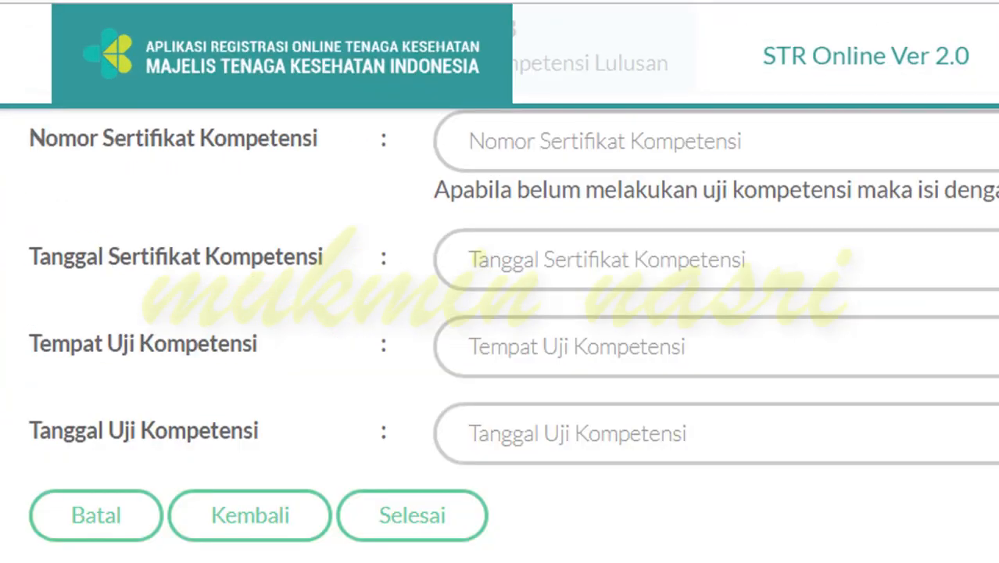
Check the Step 3 Uji Kompetensi Lulusan form and submit it for data validation
scroll(513, 336, up, 1)
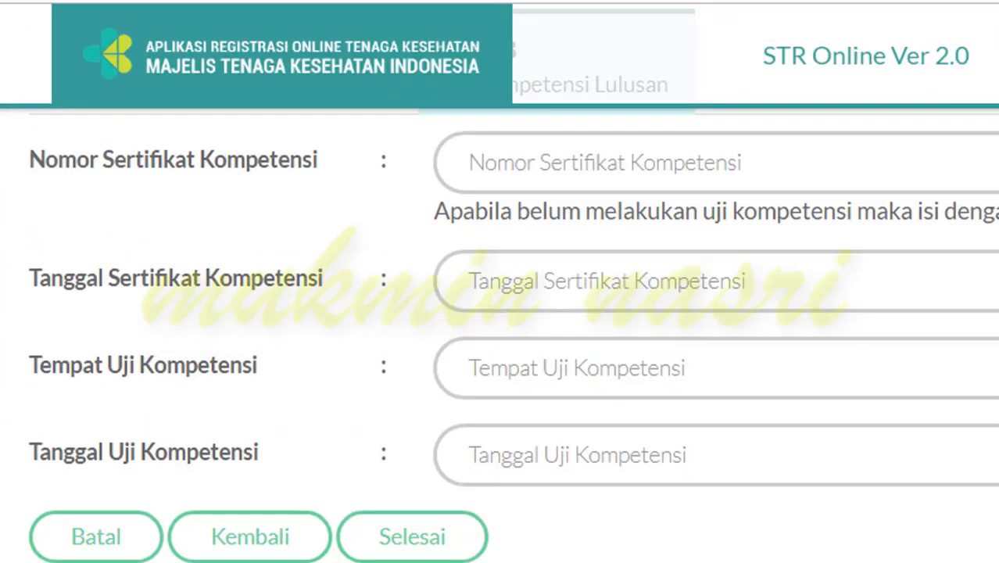
scroll(513, 336, up, 1)
scroll(513, 336, up, 1)
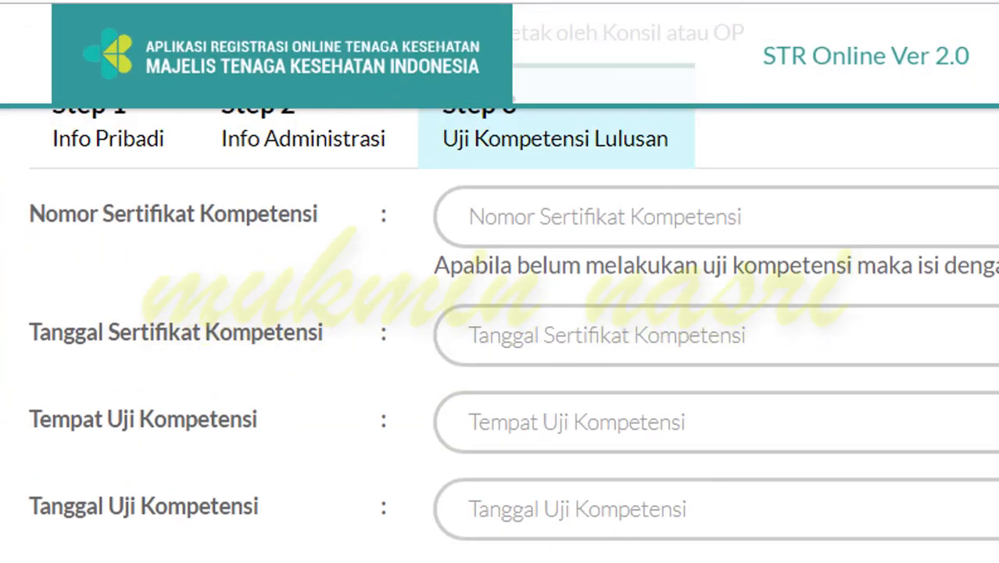
scroll(513, 336, up, 1)
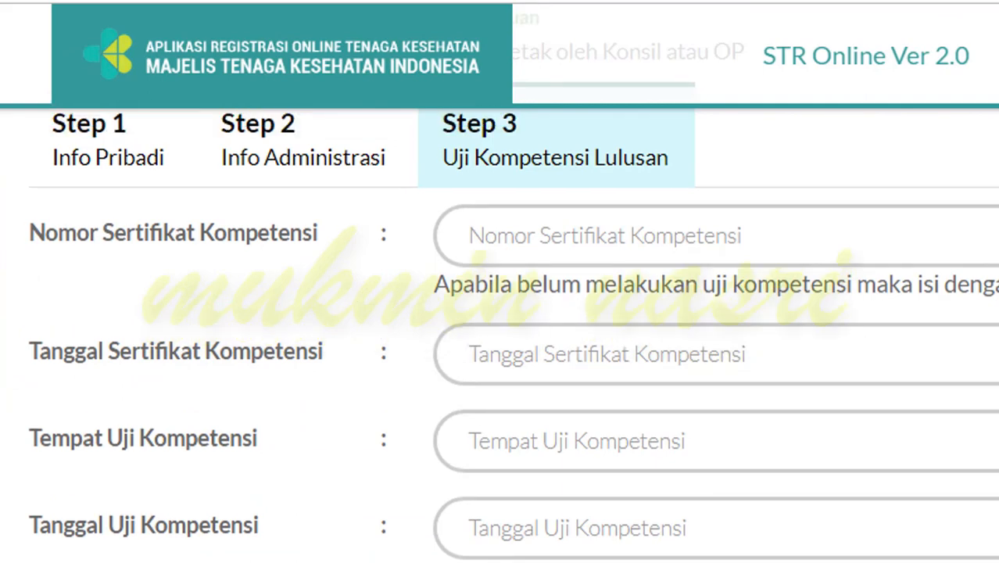
scroll(513, 336, up, 1)
scroll(513, 336, up, 1)
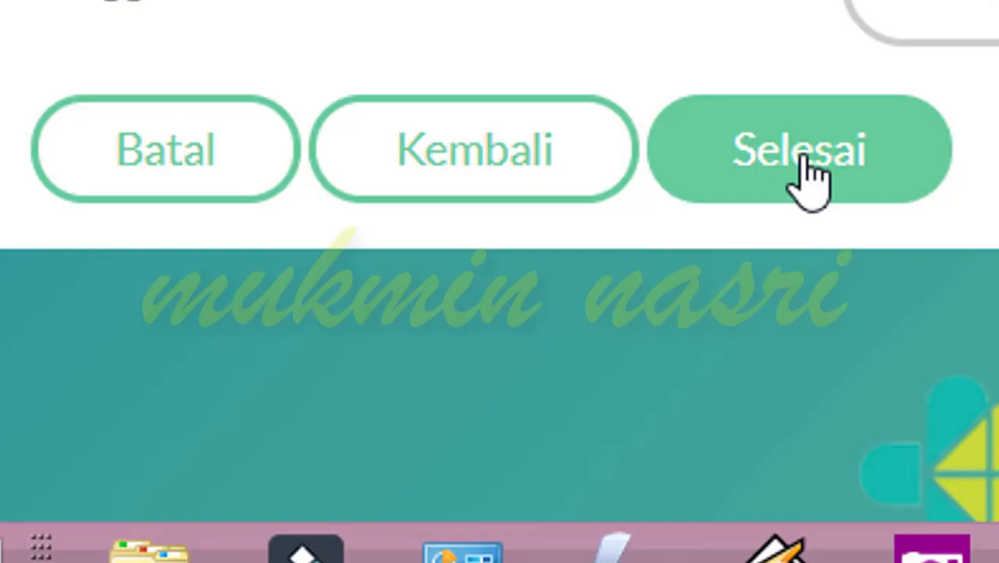
click(813, 179)
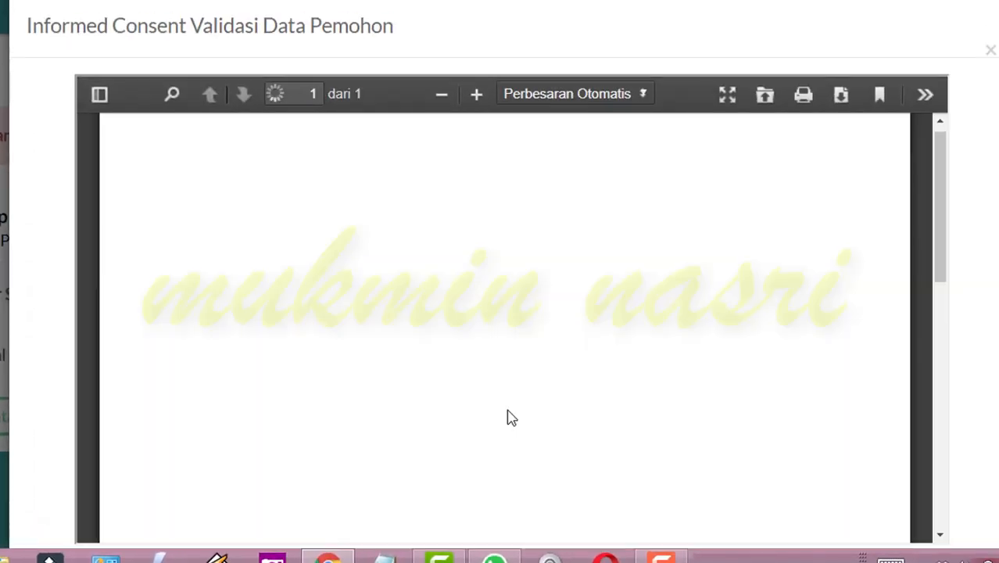
Review the STR preview in the Informed Consent Validasi Data Pemohon, agree to the declaration that the data is correct, and finish the registration
scroll(508, 418, down, 5)
scroll(504, 328, down, 2)
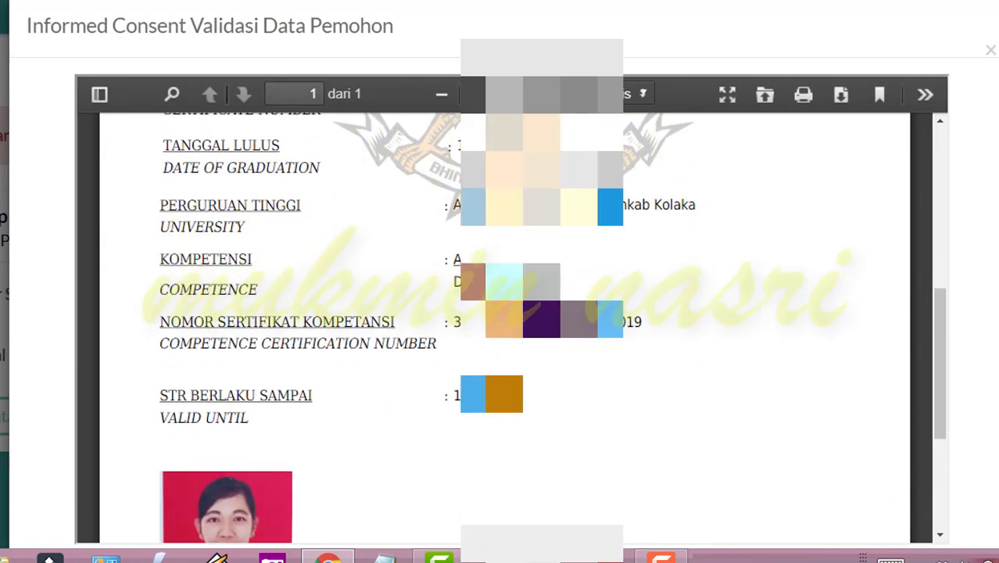
scroll(504, 329, up, 3)
scroll(408, 458, up, 3)
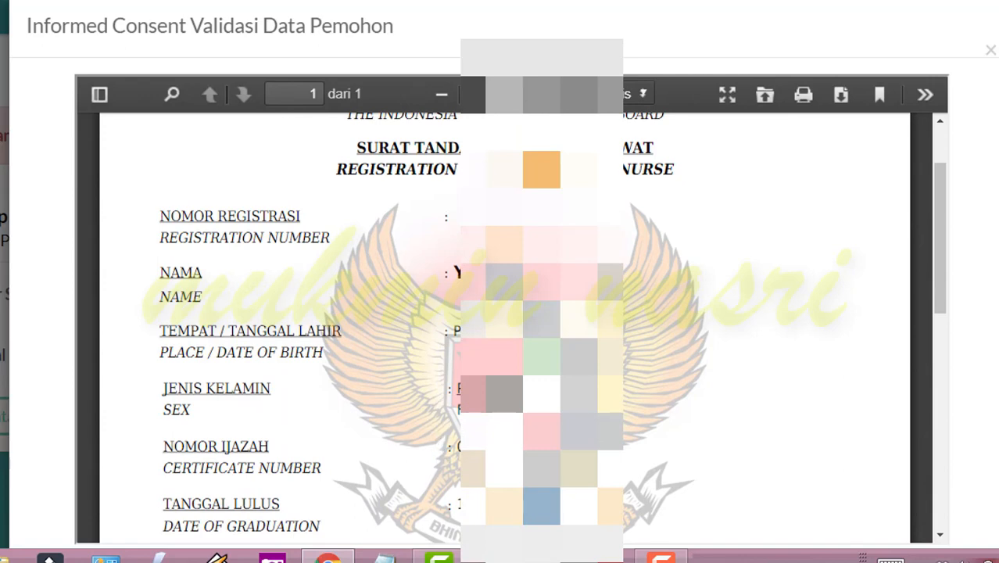
scroll(505, 328, down, 9)
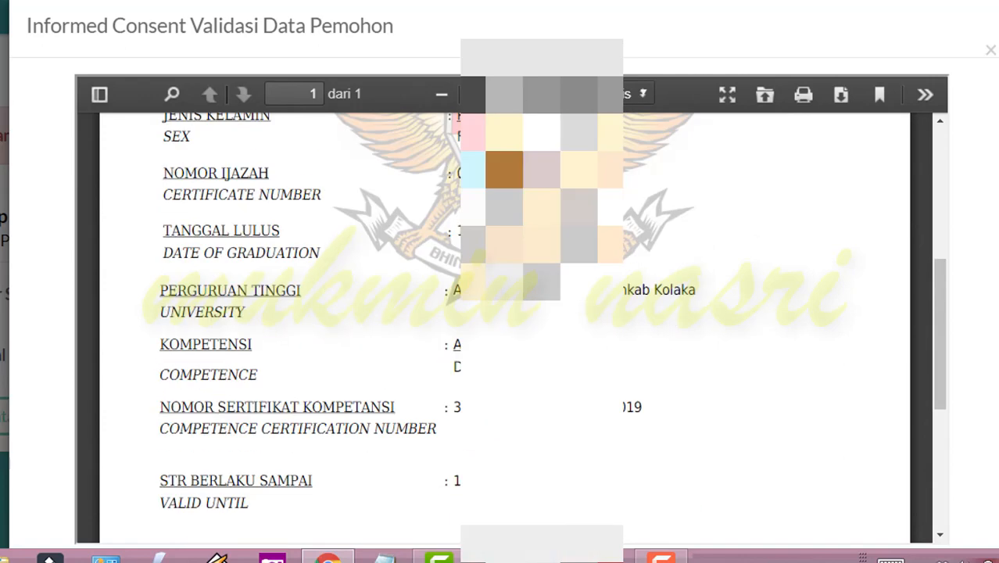
scroll(501, 313, down, 3)
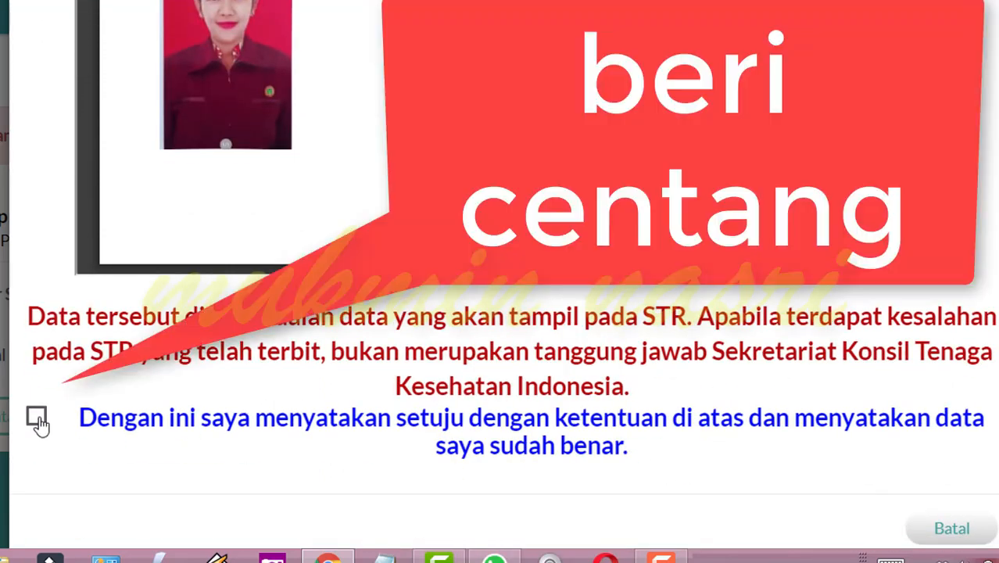
click(37, 418)
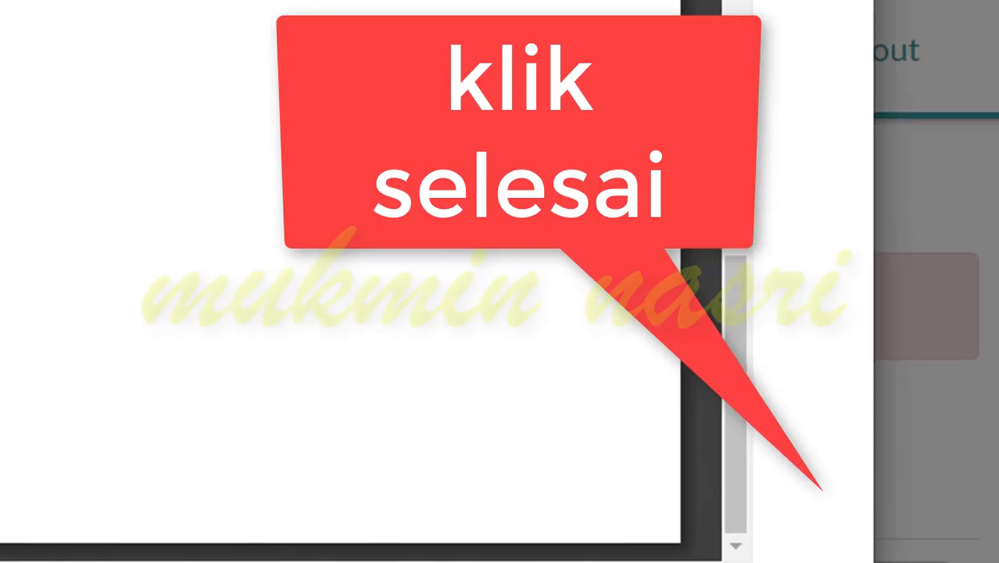
click(838, 549)
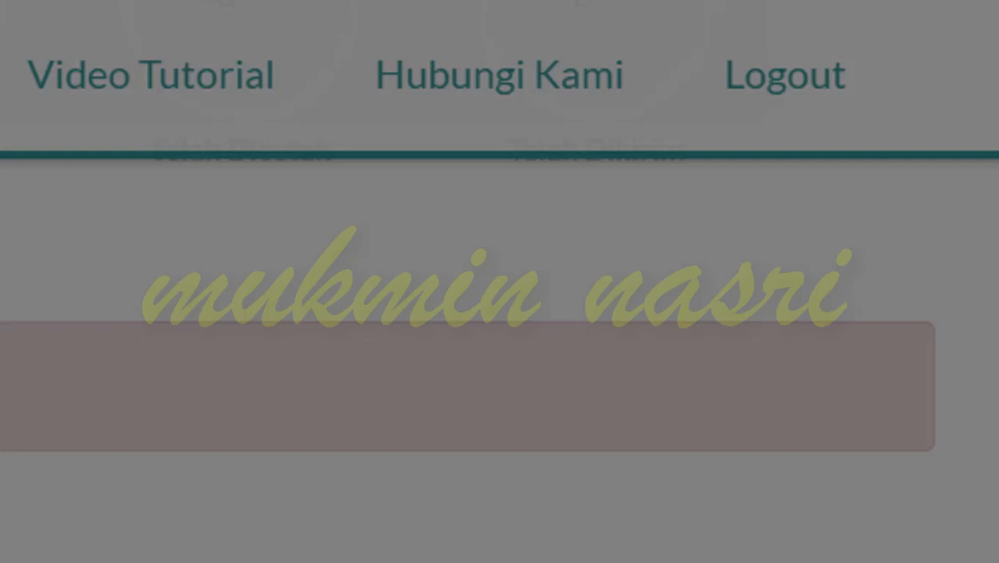